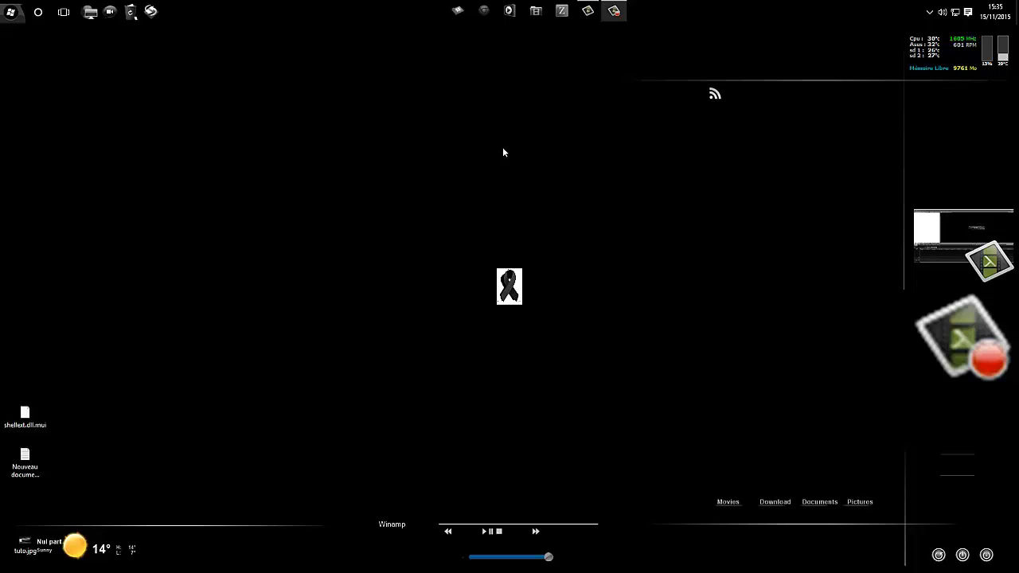
{"action": "left_click", "coordinate": [288, 82]}
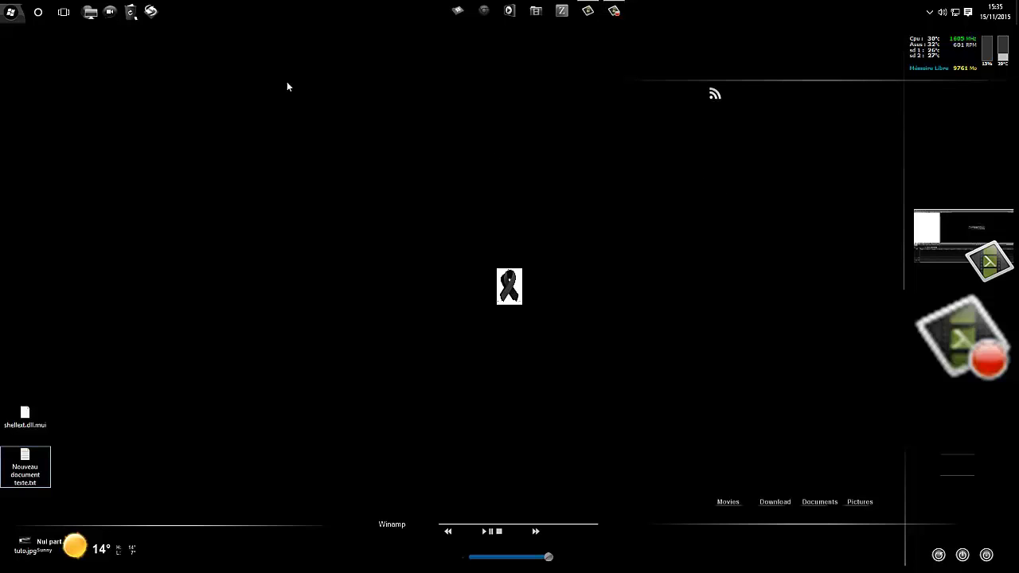
{"action": "right_click", "coordinate": [266, 172]}
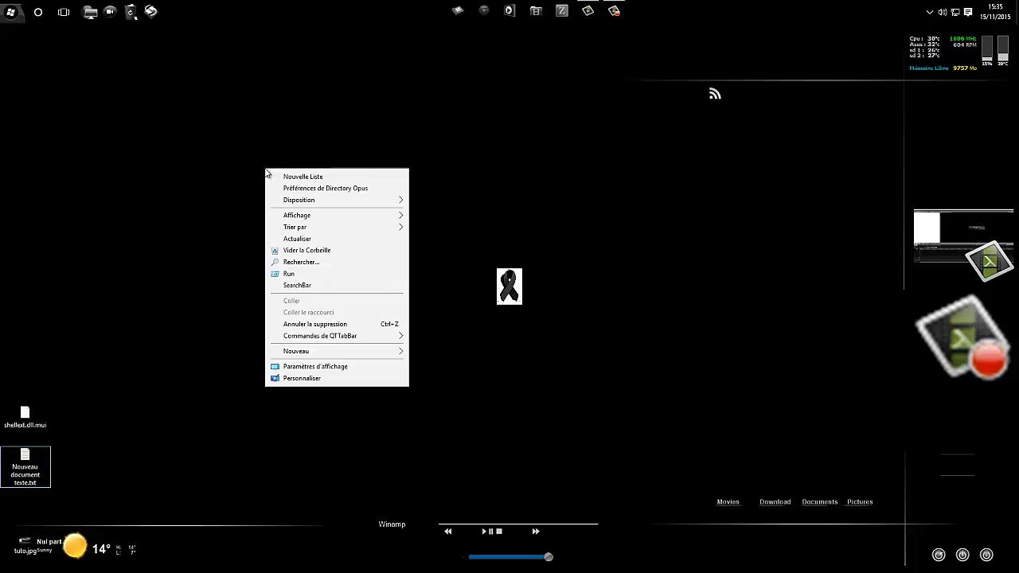
{"action": "left_click", "coordinate": [509, 177]}
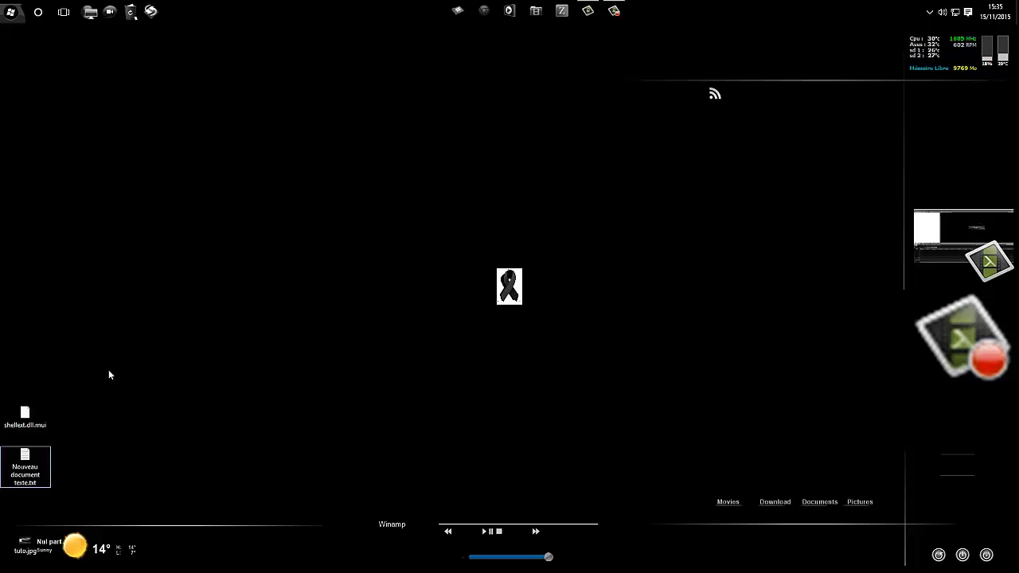
- Scan the desktop file Nouveau document texte.txt with Windows Defender and close the scan window
{"action": "right_click", "coordinate": [40, 460]}
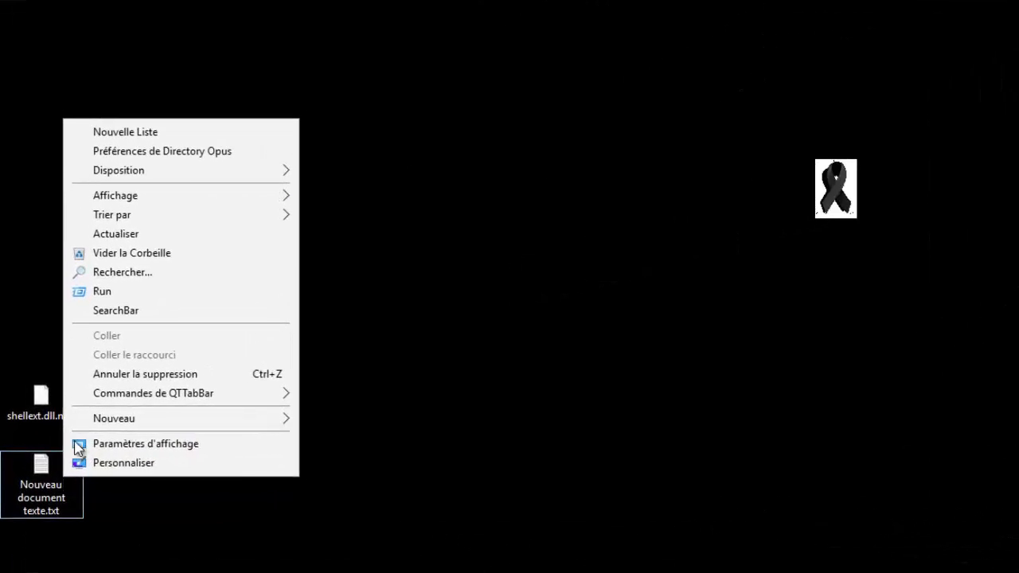
{"action": "left_click", "coordinate": [367, 244]}
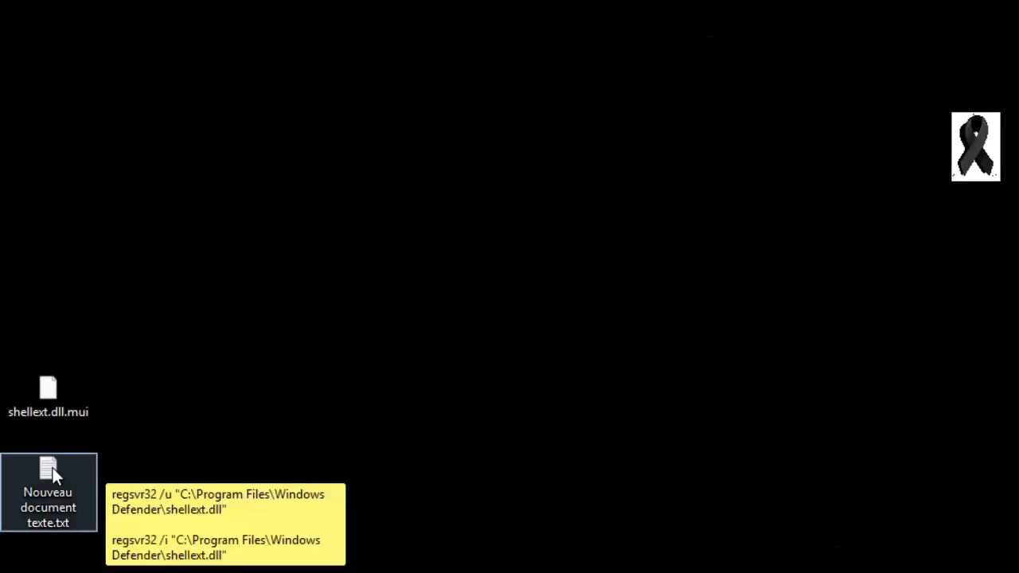
{"action": "right_click", "coordinate": [45, 464]}
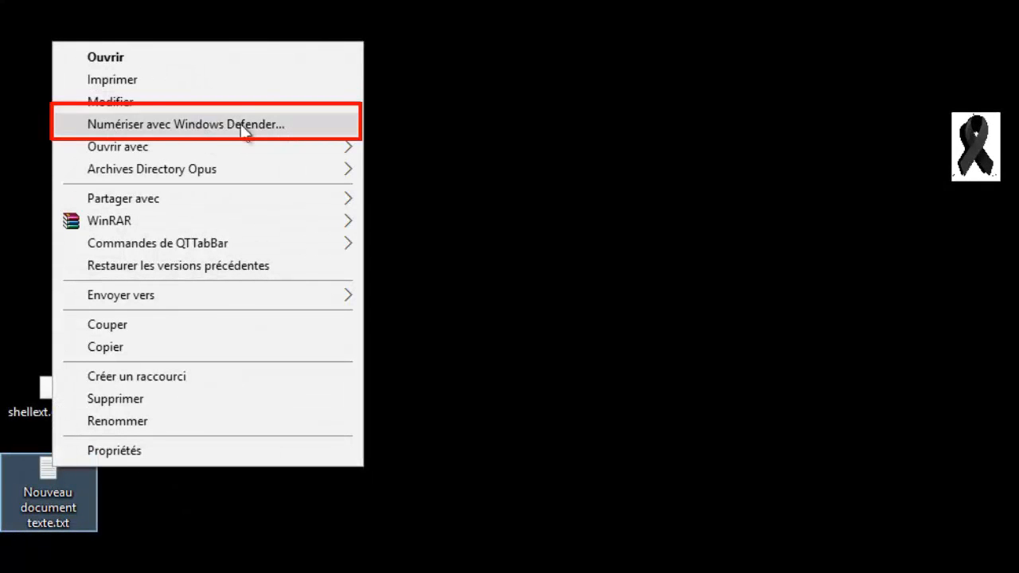
{"action": "left_click", "coordinate": [179, 126]}
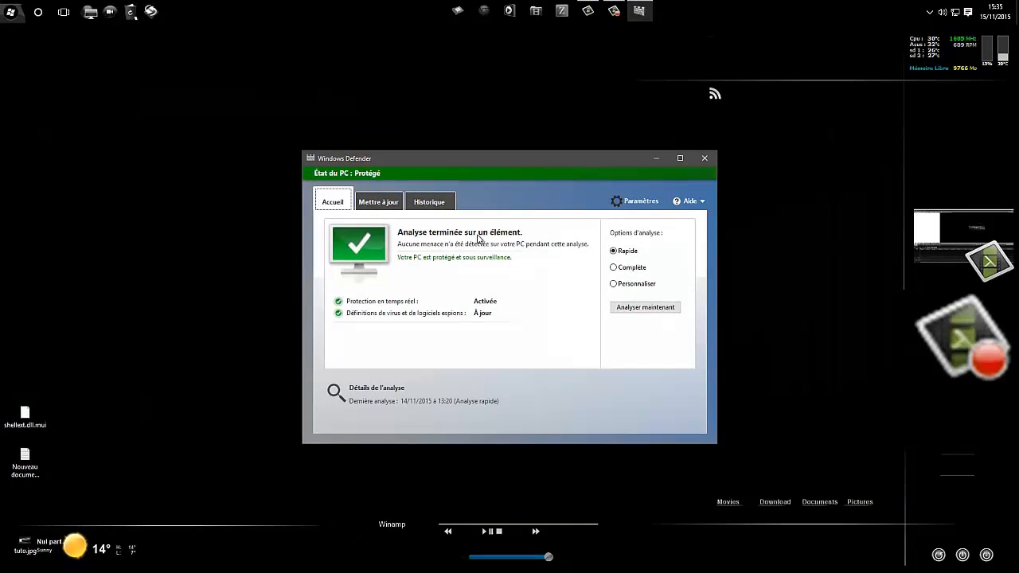
{"action": "left_click_drag", "start_coordinate": [447, 159], "coordinate": [387, 125]}
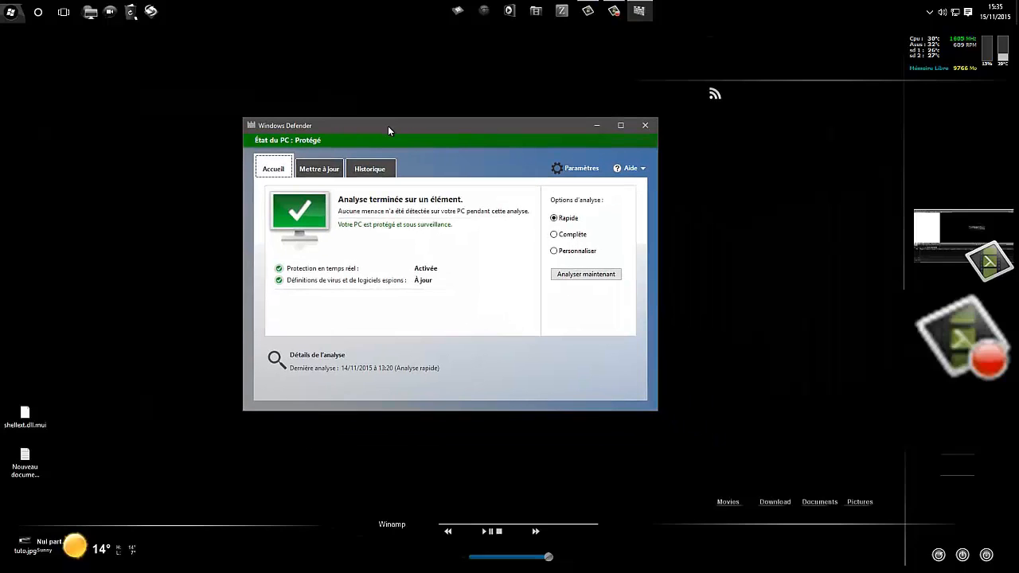
{"action": "mouse_move", "coordinate": [22, 461]}
{"action": "left_click_drag", "start_coordinate": [576, 128], "coordinate": [666, 148]}
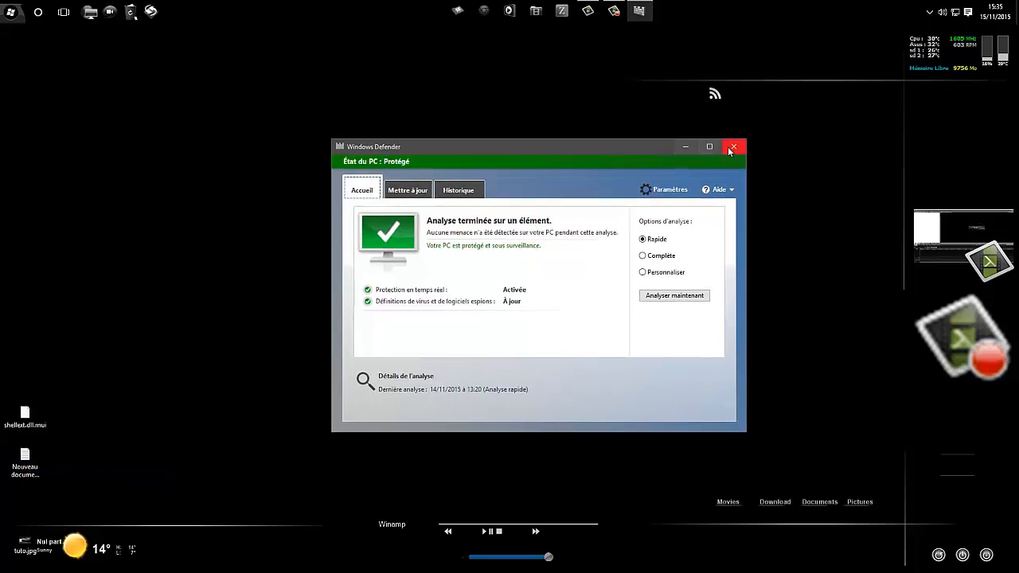
{"action": "left_click", "coordinate": [732, 148]}
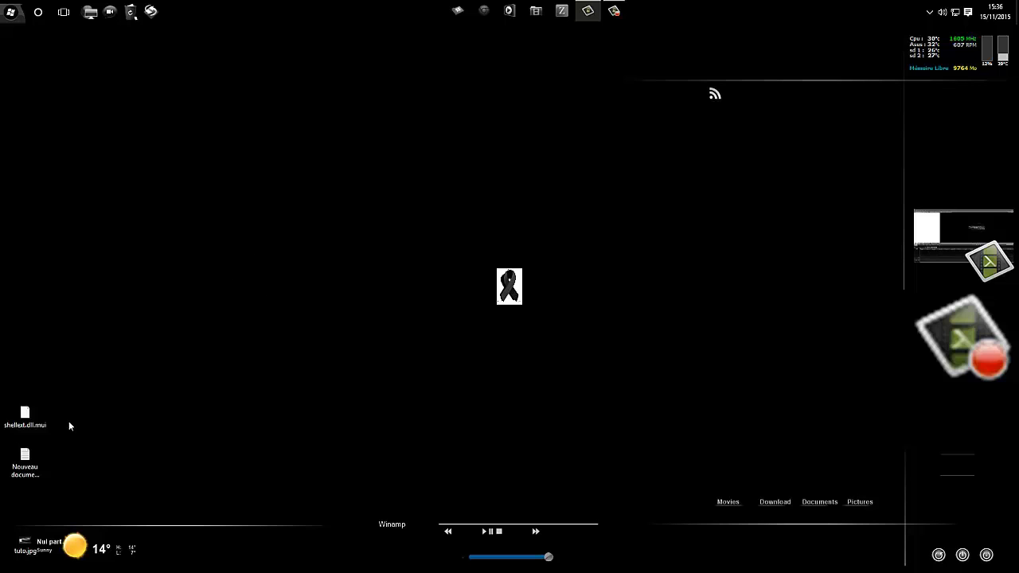
- Examine the context menu of shellext.dll.mui on the desktop for the Windows Defender scan entry
{"action": "right_click", "coordinate": [24, 421]}
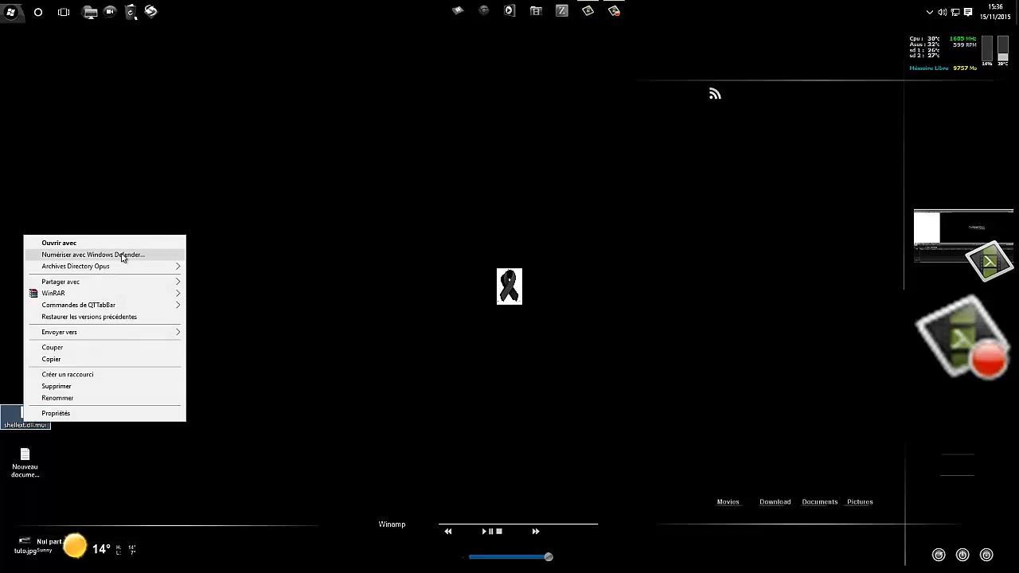
{"action": "left_click", "coordinate": [338, 353]}
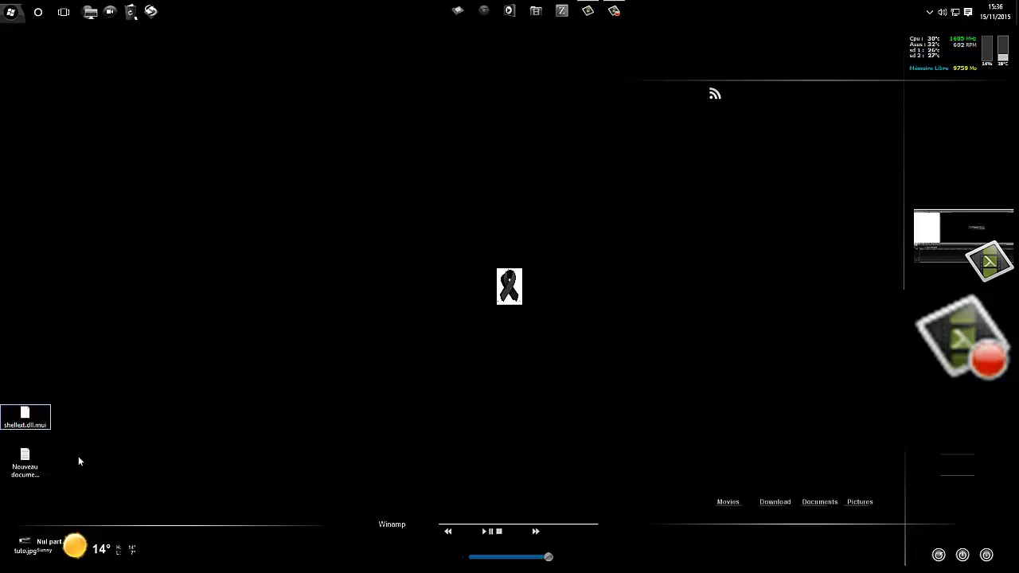
{"action": "right_click", "coordinate": [37, 422]}
{"action": "mouse_move", "coordinate": [124, 265]}
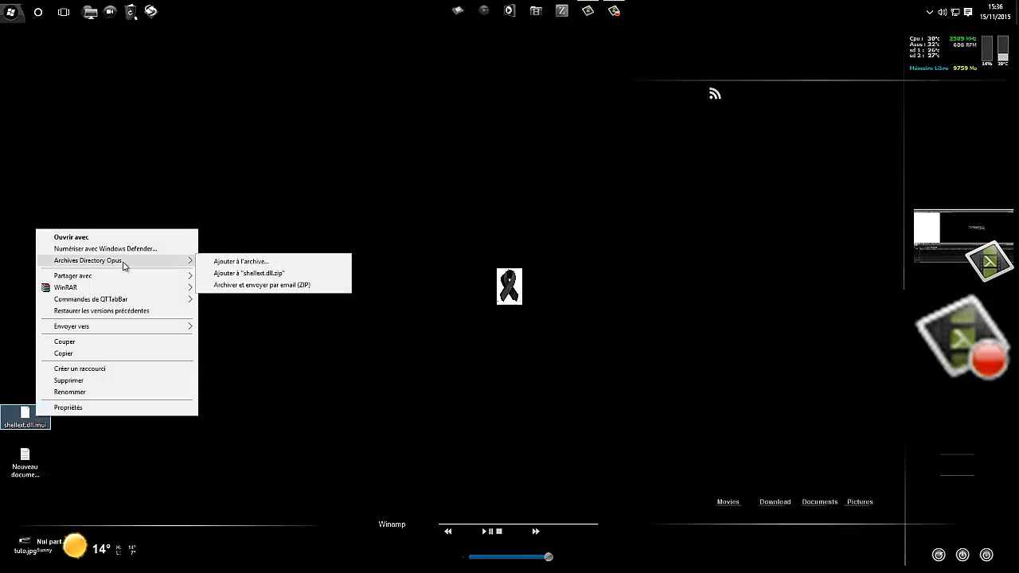
{"action": "left_click", "coordinate": [473, 193]}
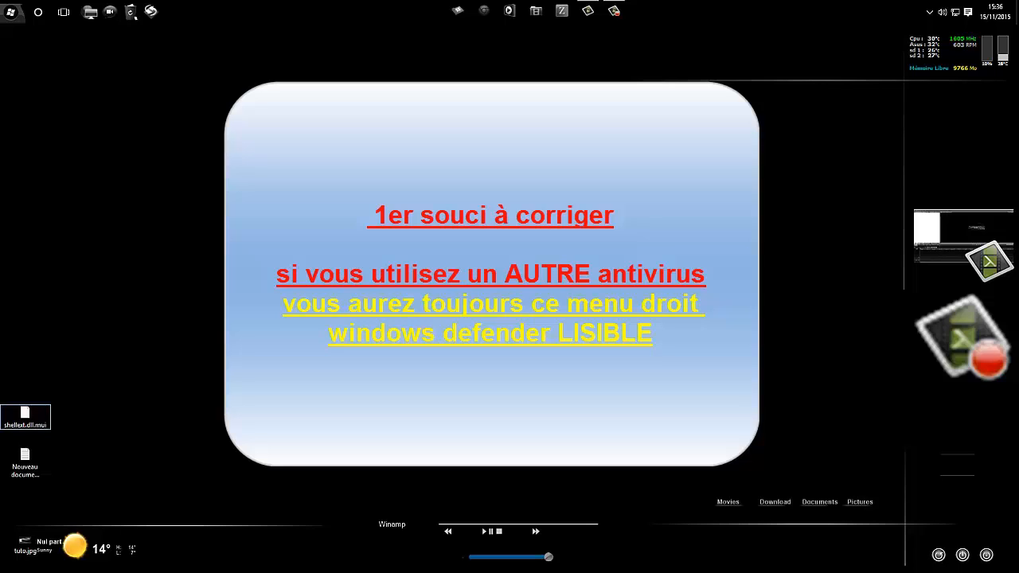
{"action": "right_click", "coordinate": [37, 416]}
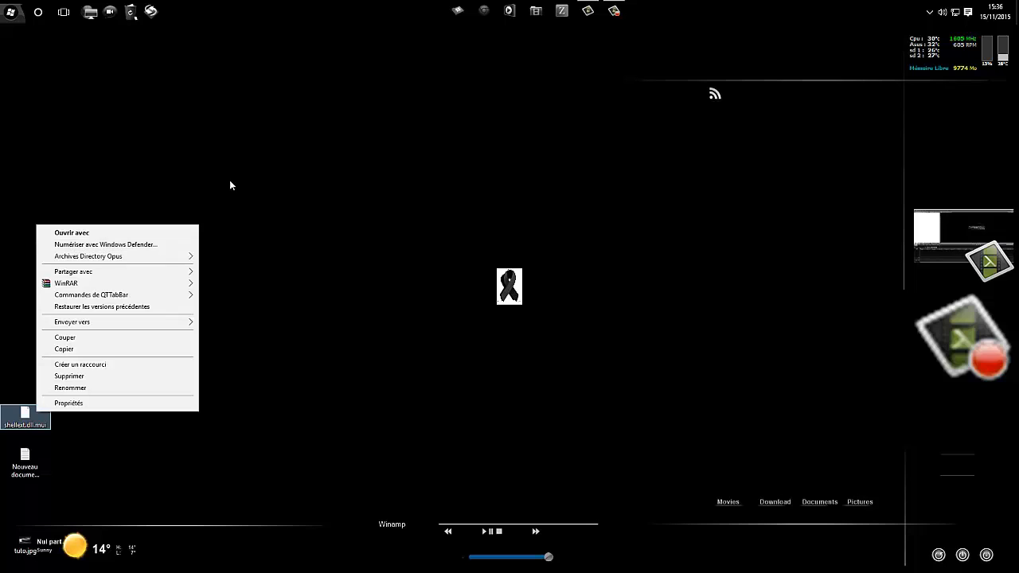
{"action": "left_click", "coordinate": [264, 301]}
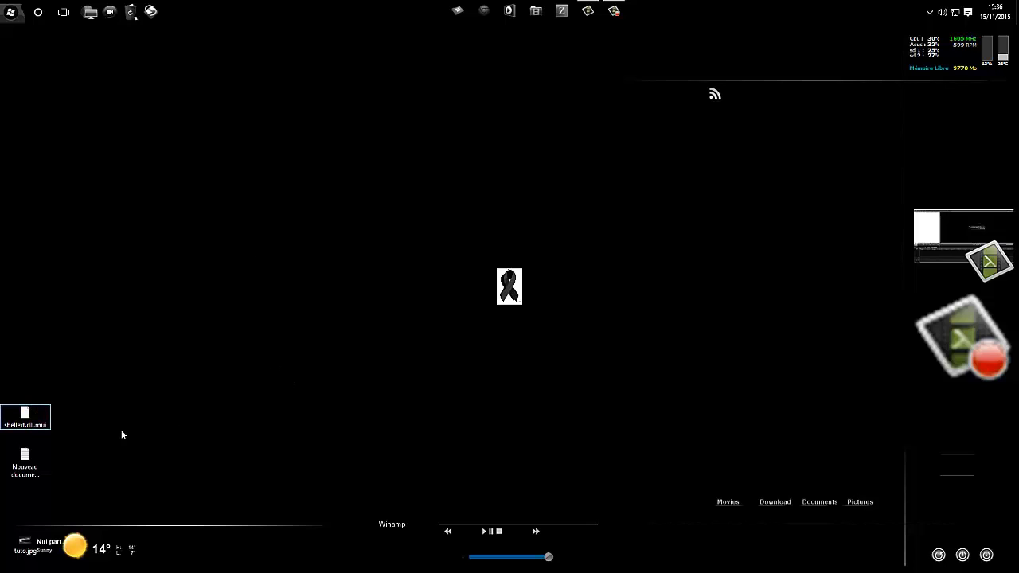
- Open Nouveau document texte.txt and copy its first line, regsvr32 /u "C:\Program Files\Windows Defender\shellext.dll"
{"action": "double_click", "coordinate": [30, 460]}
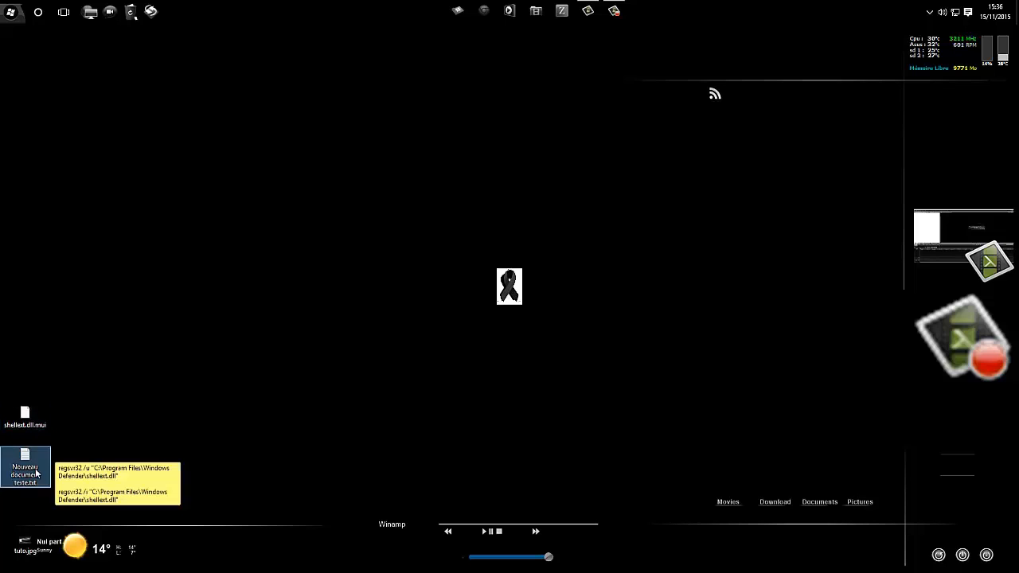
{"action": "left_click_drag", "start_coordinate": [589, 228], "coordinate": [291, 226]}
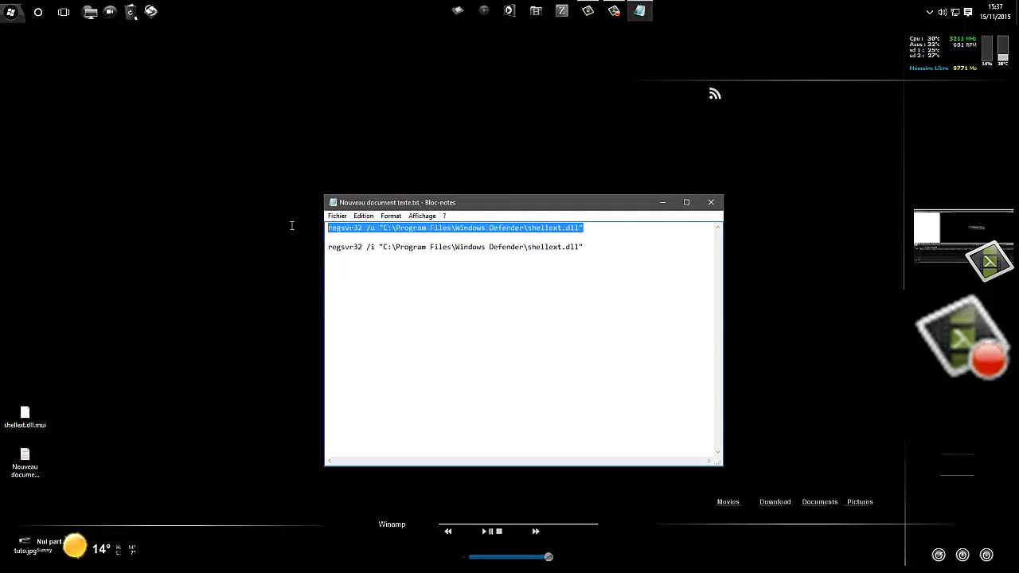
{"action": "right_click", "coordinate": [461, 230]}
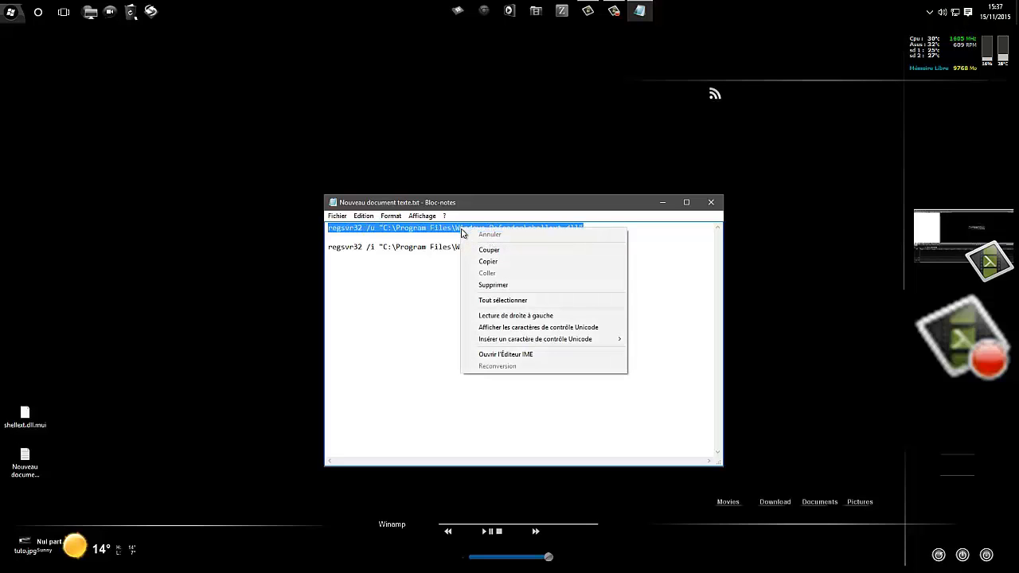
{"action": "left_click", "coordinate": [483, 262]}
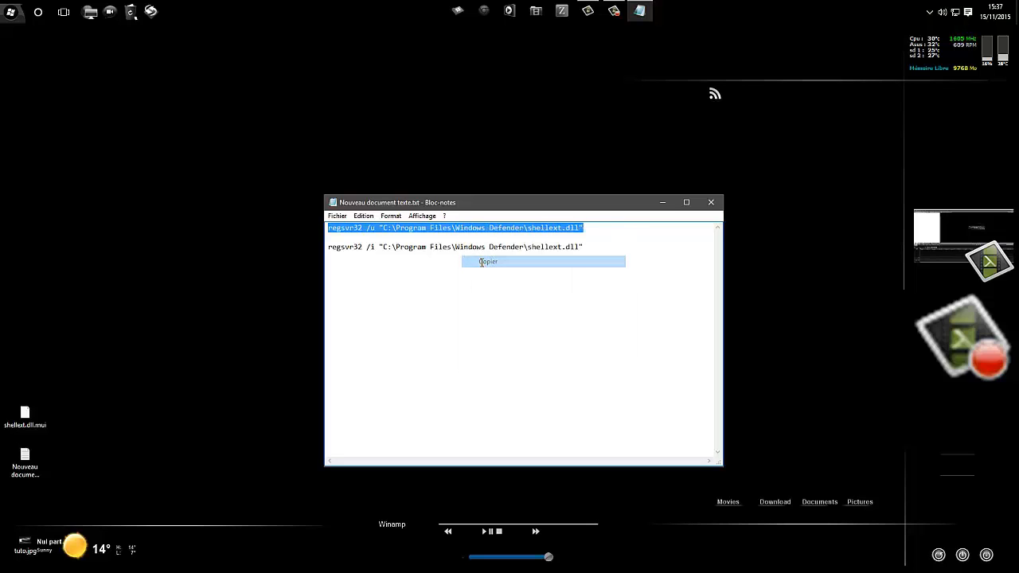
{"action": "left_click", "coordinate": [363, 229]}
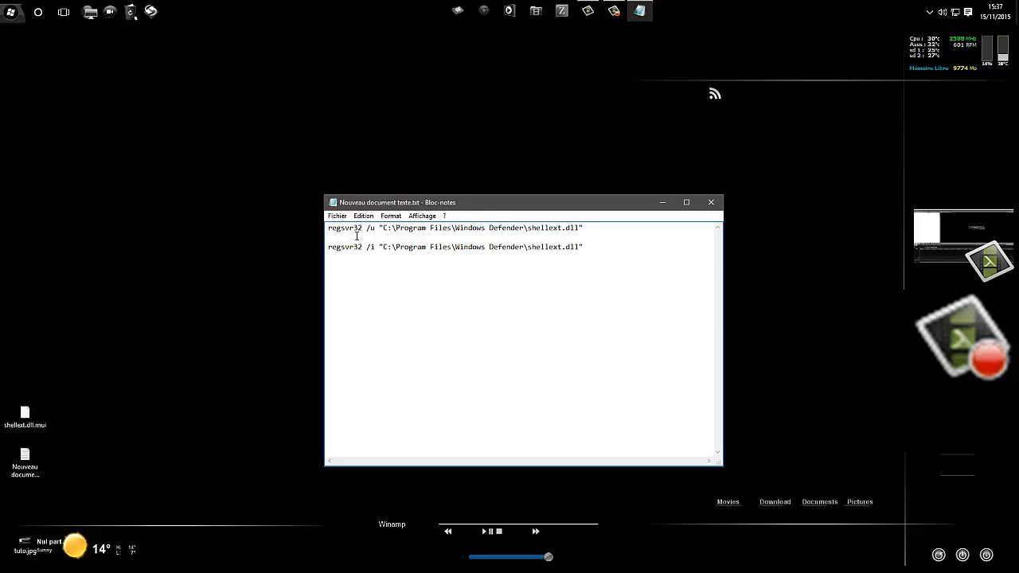
{"action": "key", "text": "Right"}
{"action": "key", "text": "Right"}
{"action": "key", "text": "Right"}
{"action": "key", "text": "shift+Down"}
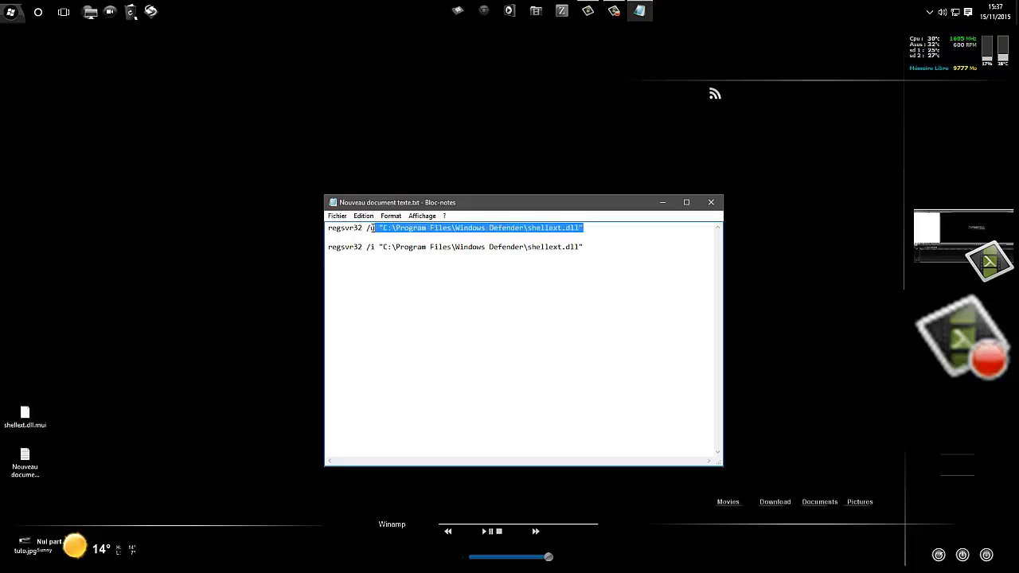
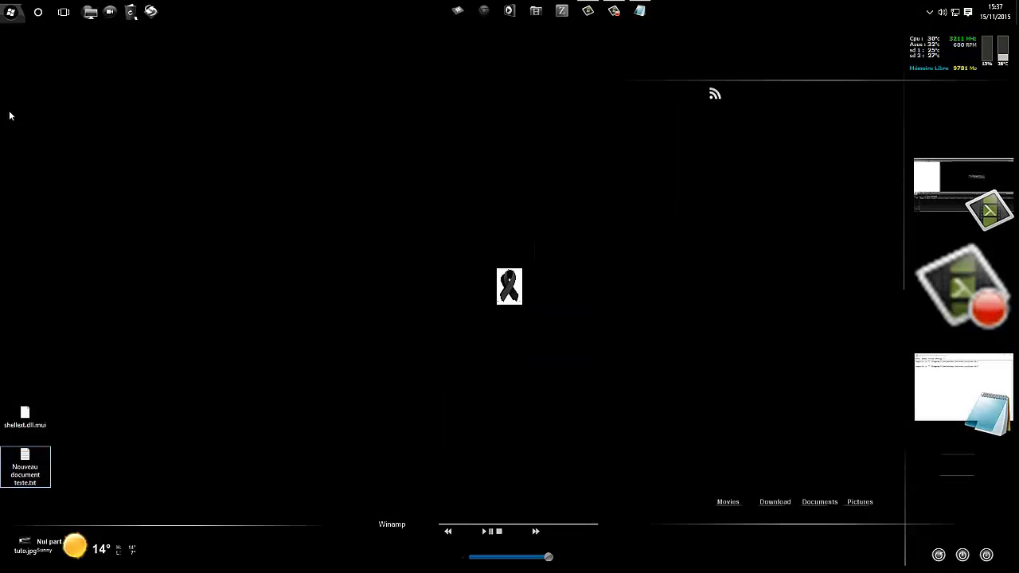
- Open a Command Prompt as administrator and set its font to Consolas, size 16
{"action": "right_click", "coordinate": [14, 12]}
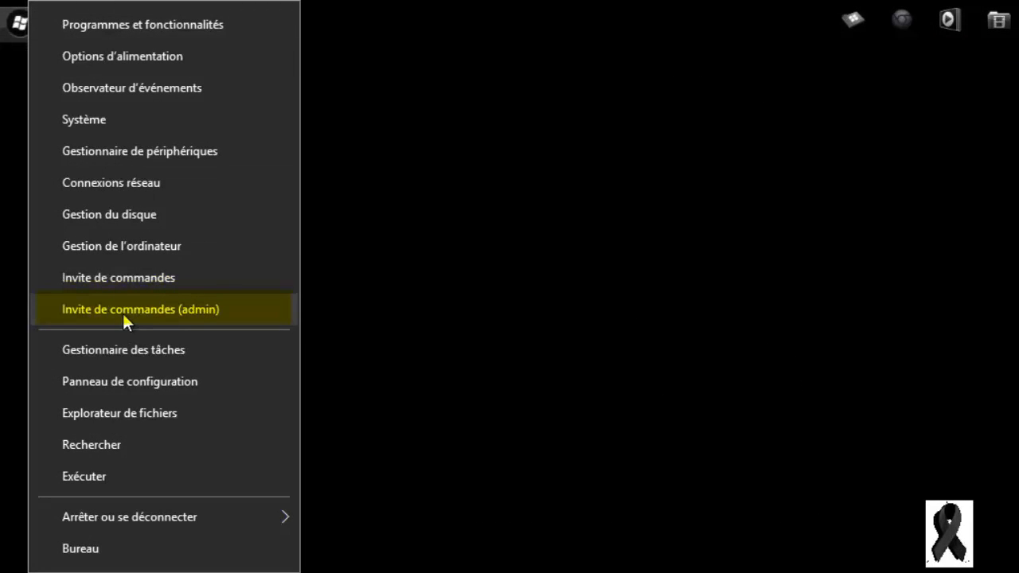
{"action": "left_click", "coordinate": [197, 310]}
{"action": "left_click_drag", "start_coordinate": [403, 164], "coordinate": [688, 220]}
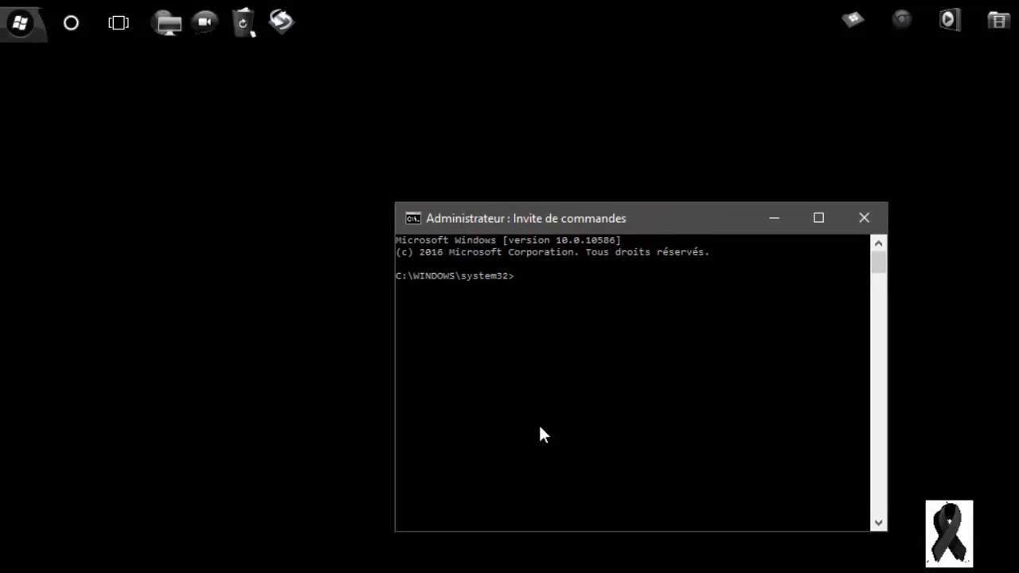
{"action": "left_click", "coordinate": [413, 218]}
{"action": "left_click", "coordinate": [446, 426]}
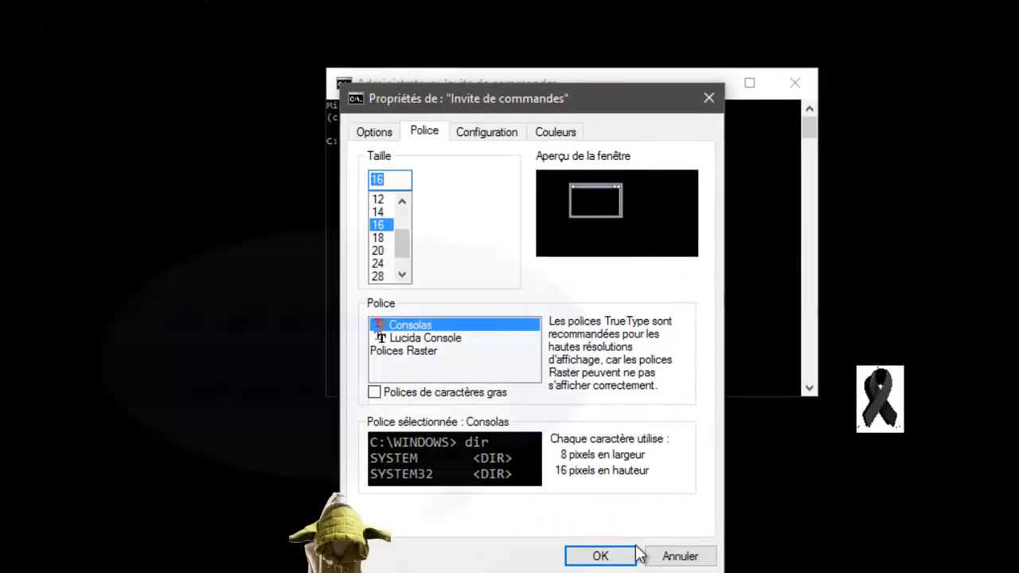
{"action": "left_click", "coordinate": [613, 553]}
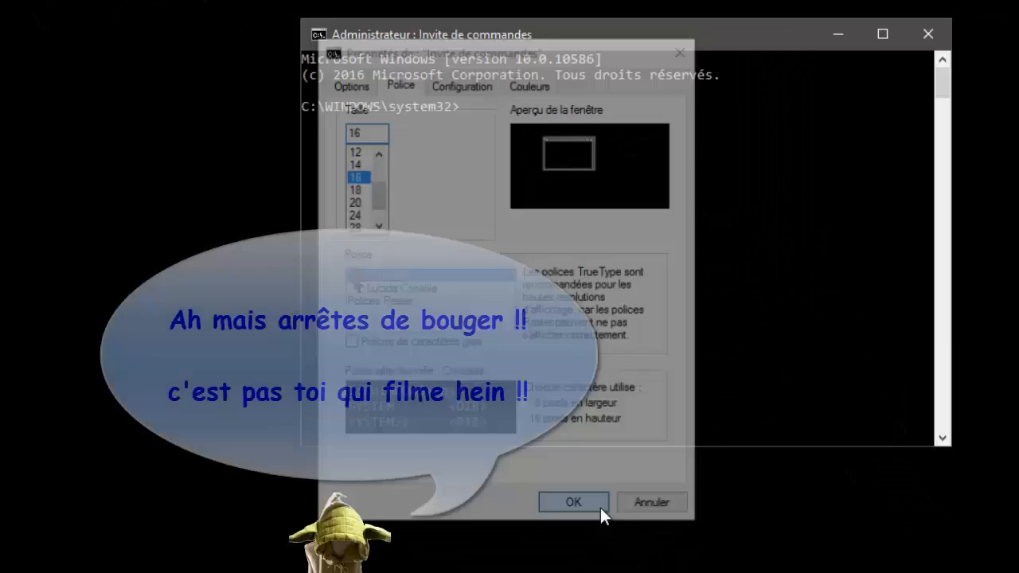
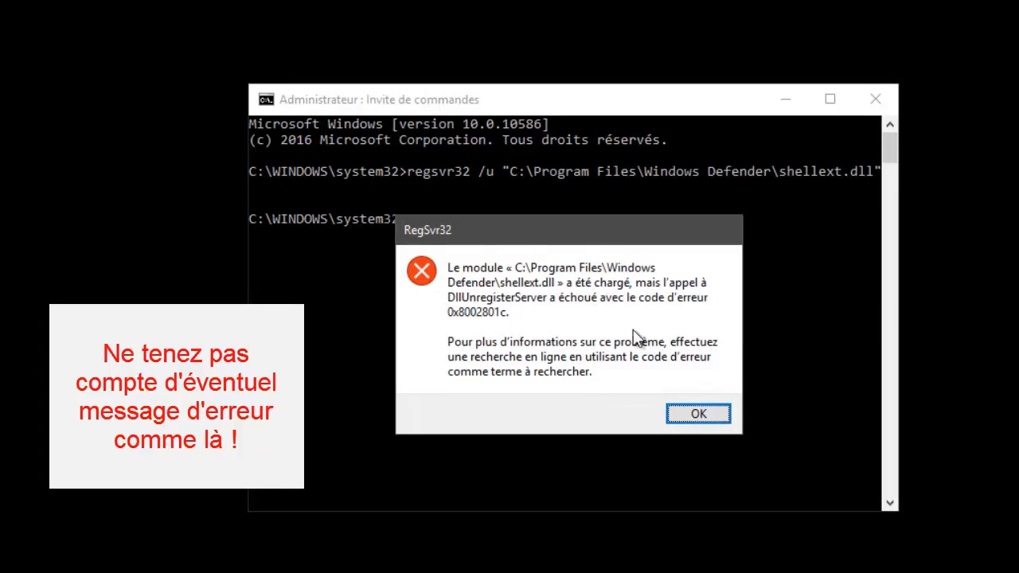
- Run regsvr32 /u "C:\Program Files\Windows Defender\shellext.dll", dismiss the RegSvr32 dialog and minimise the Command Prompt
{"action": "left_click", "coordinate": [681, 410]}
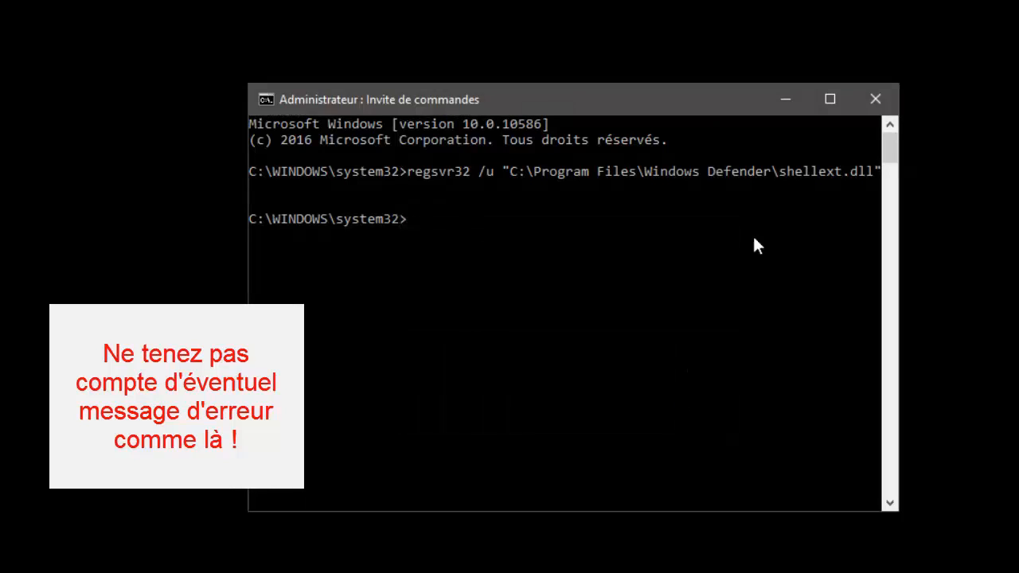
{"action": "left_click", "coordinate": [787, 99]}
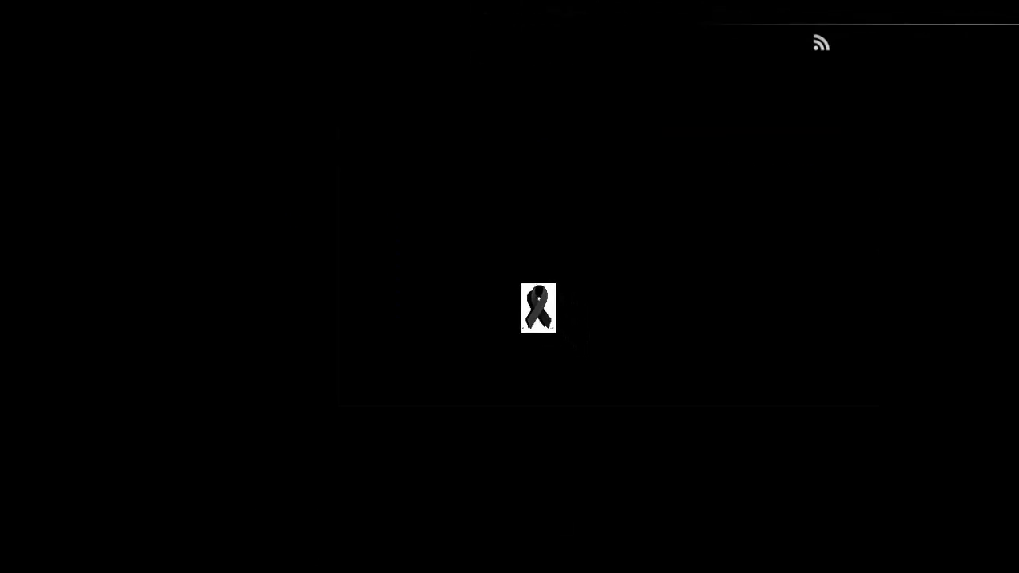
- Recheck the context menu of shellext.dll.mui for the Windows Defender scan entry
{"action": "right_click", "coordinate": [38, 422]}
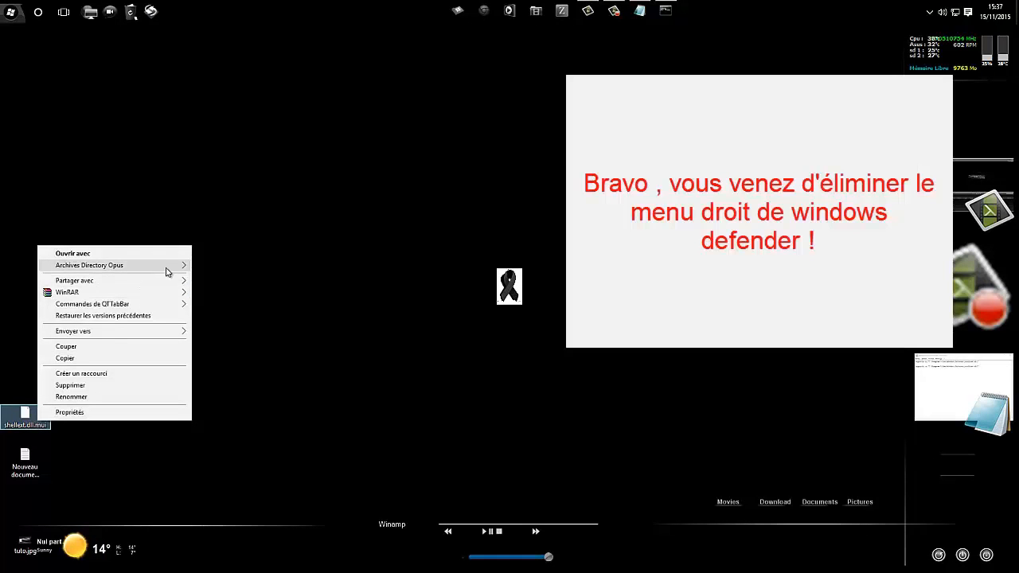
{"action": "mouse_move", "coordinate": [83, 265]}
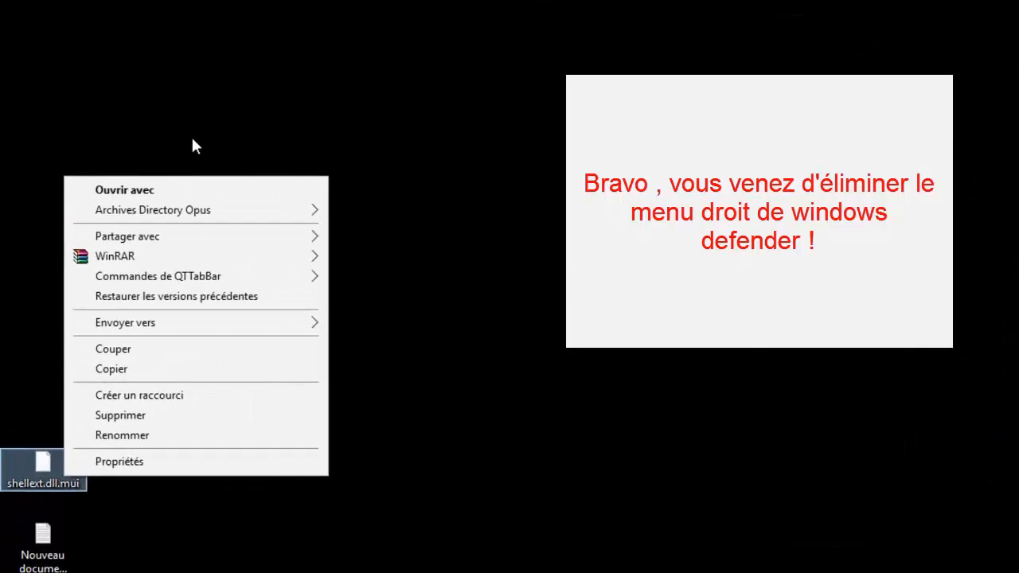
{"action": "left_click", "coordinate": [280, 189]}
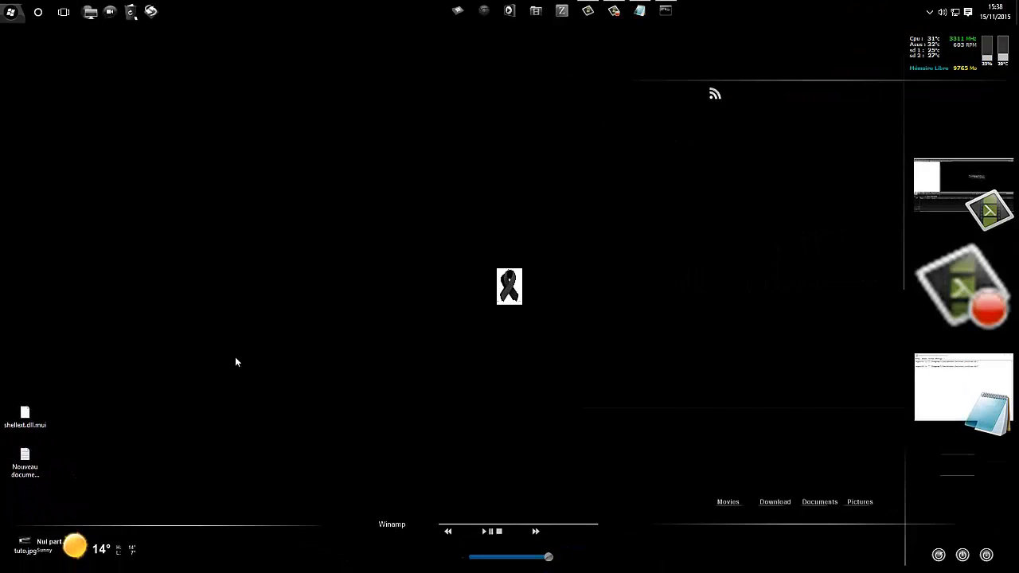
{"action": "right_click", "coordinate": [40, 426]}
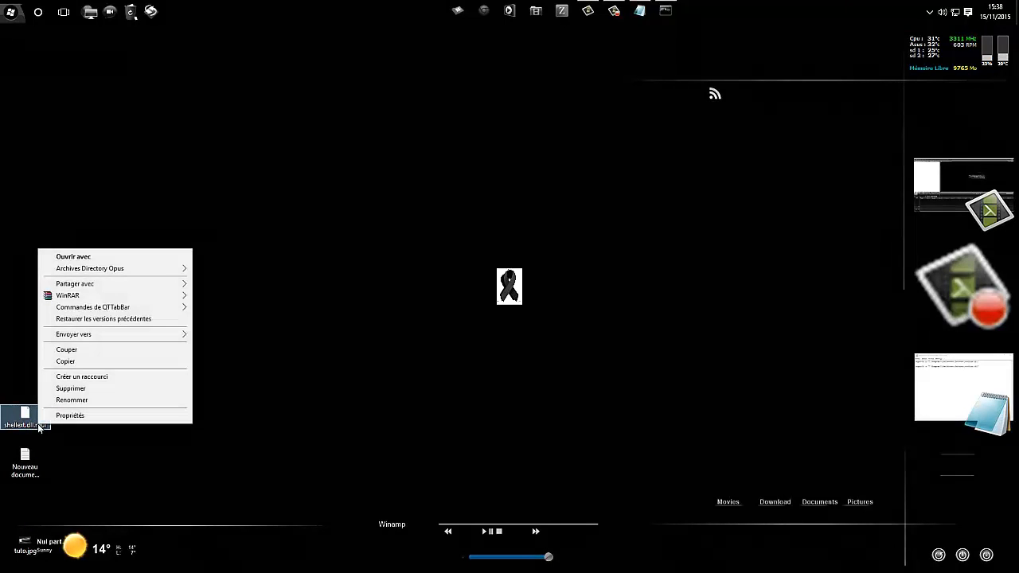
{"action": "left_click", "coordinate": [119, 482]}
- Check the context menu of Nouveau document texte.txt for the Windows Defender scan entry
{"action": "left_click", "coordinate": [32, 474]}
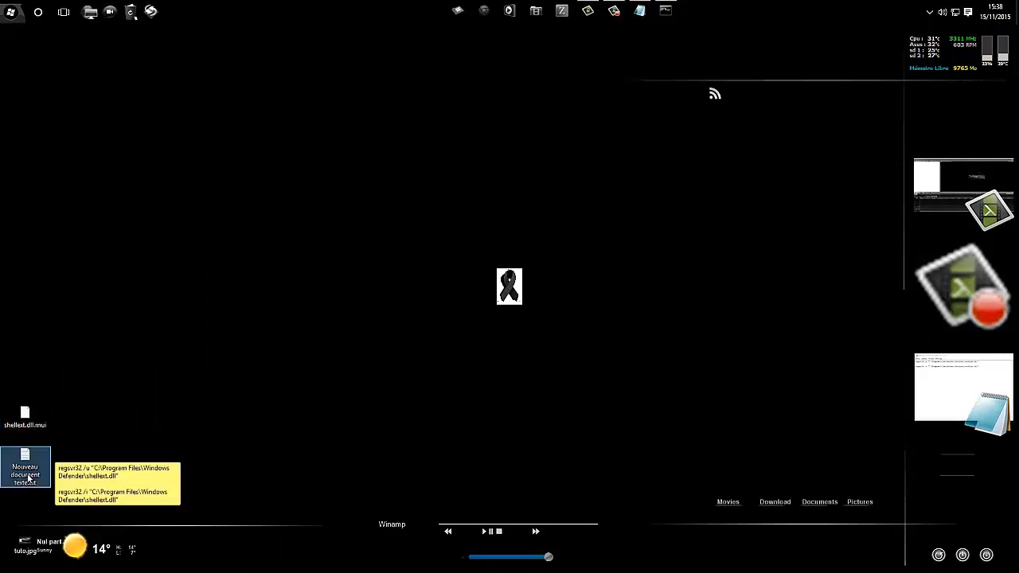
{"action": "right_click", "coordinate": [28, 473]}
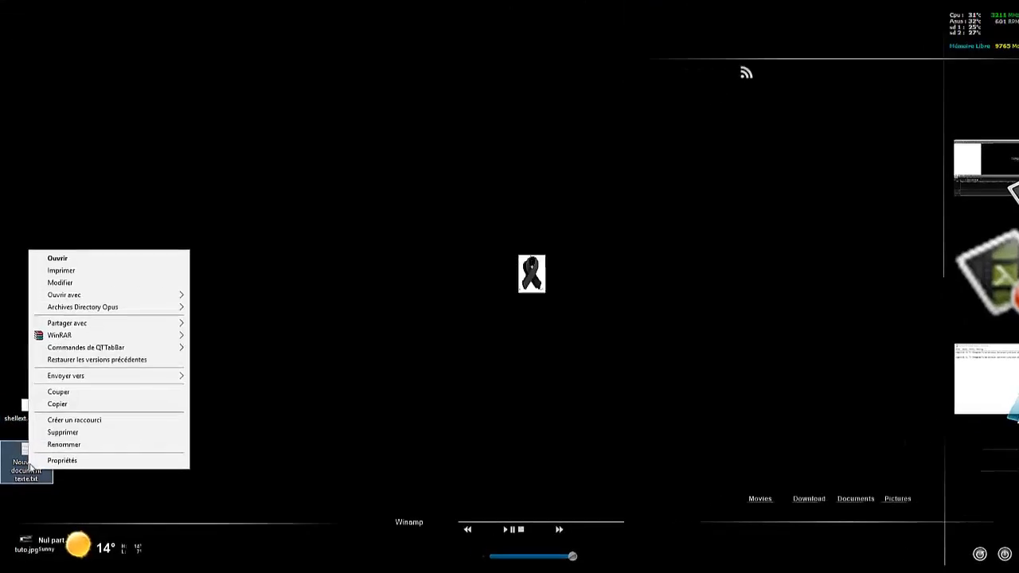
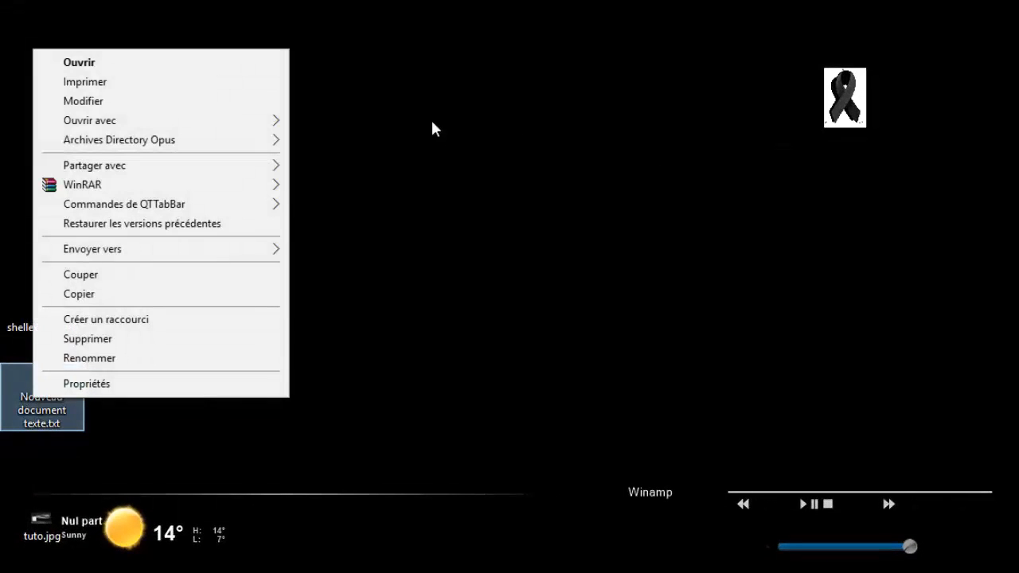
{"action": "left_click", "coordinate": [504, 124]}
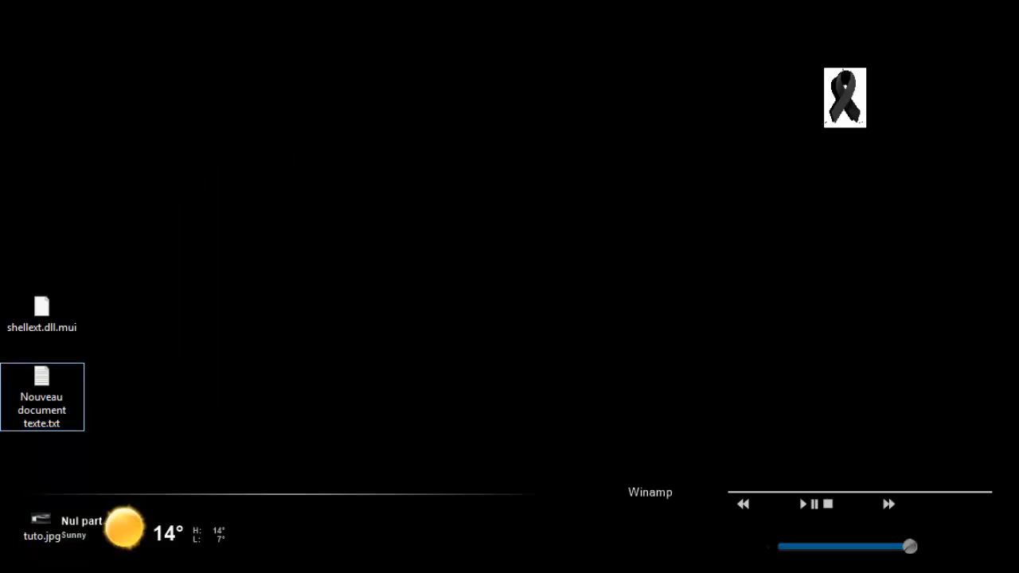
- Copy the line regsvr32 /i "C:\Program Files\Windows Defender\shellext.dll" from Nouveau document texte.txt and minimise the document
{"action": "left_click_drag", "start_coordinate": [1018, 1], "coordinate": [552, 254]}
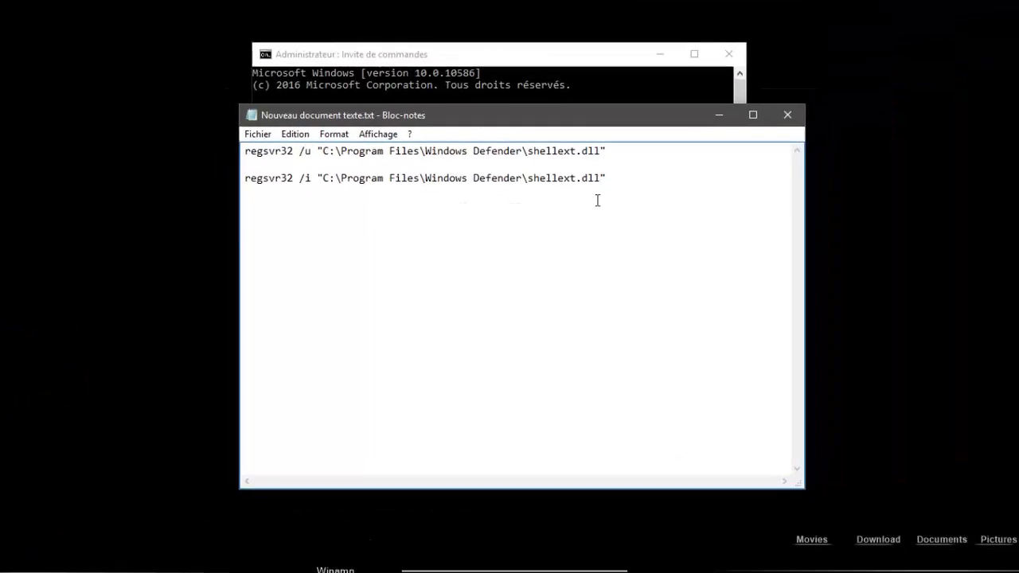
{"action": "left_click_drag", "start_coordinate": [597, 230], "coordinate": [306, 258]}
{"action": "key", "text": "super+c"}
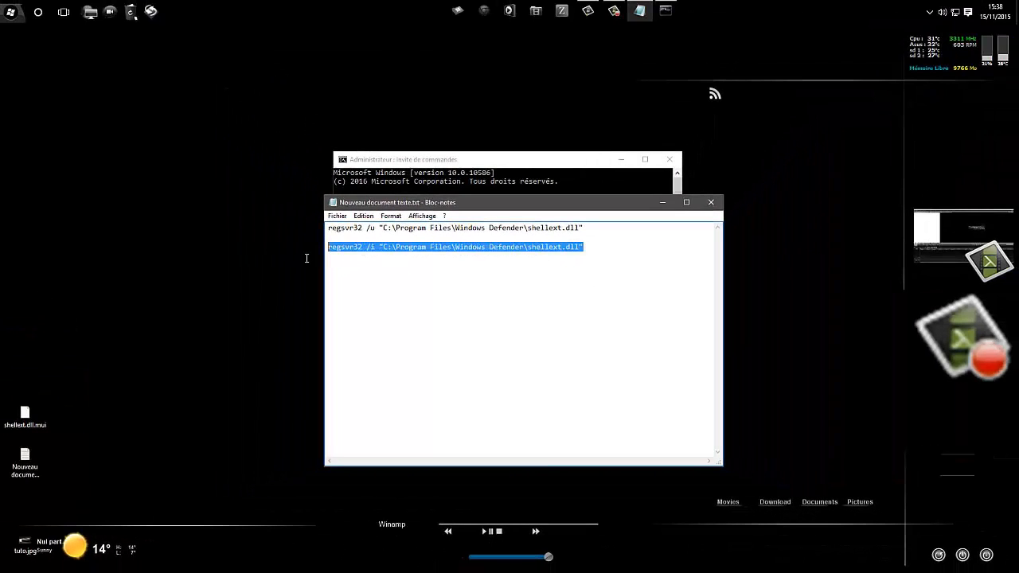
{"action": "right_click", "coordinate": [382, 245]}
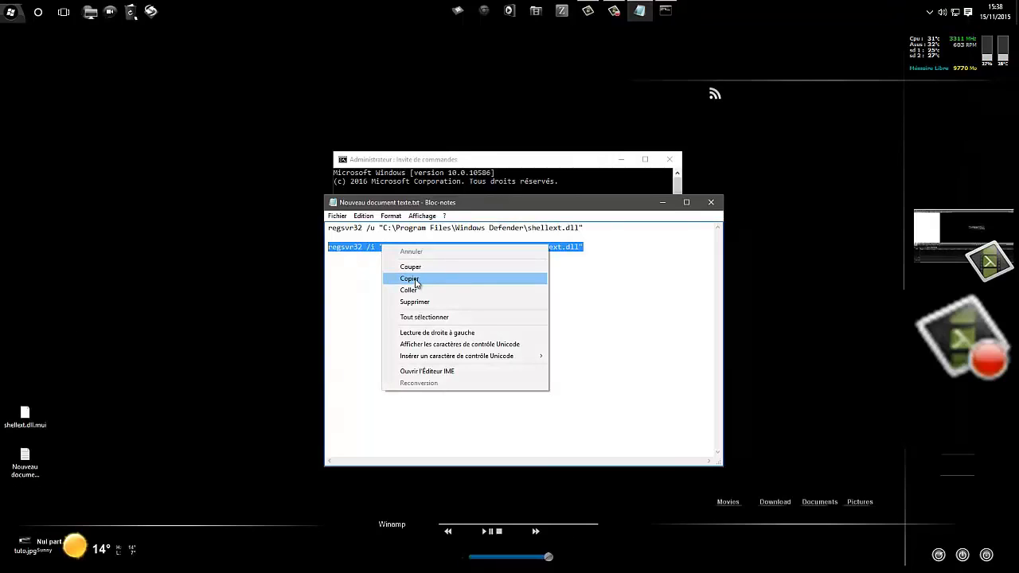
{"action": "left_click", "coordinate": [410, 278]}
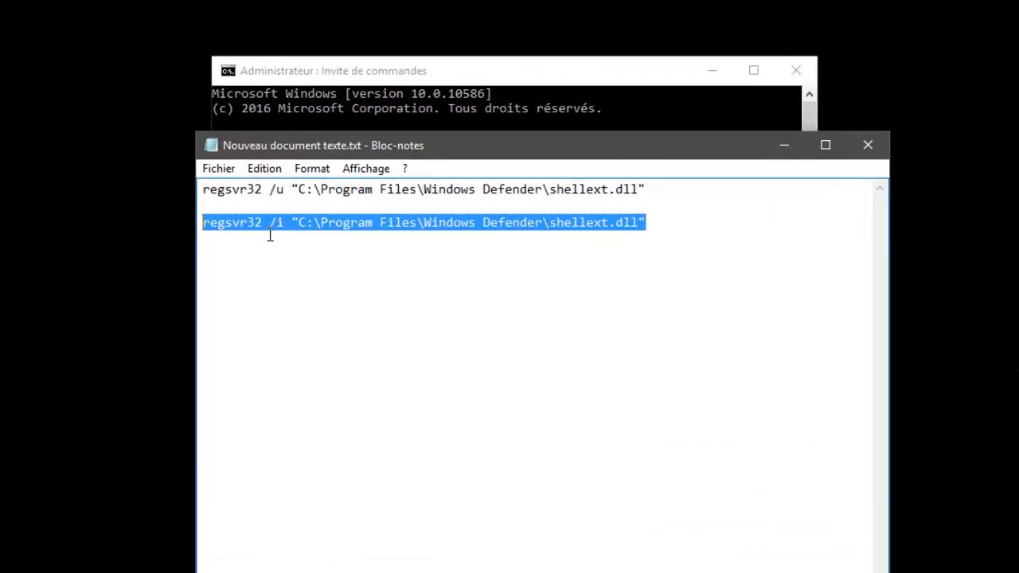
{"action": "left_click", "coordinate": [784, 145]}
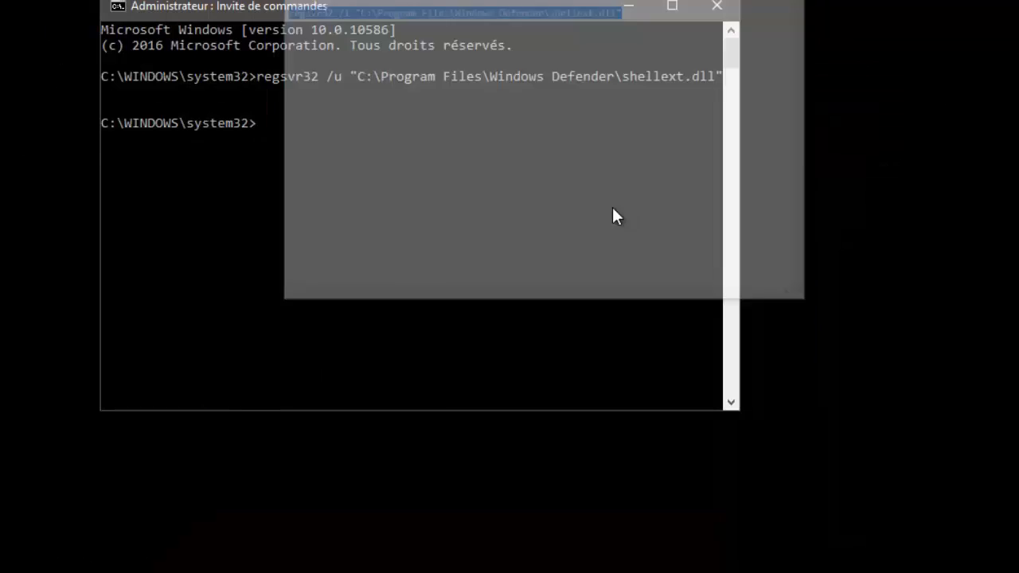
- Run regsvr32 /i "C:\Program Files\Windows Defender\shellext.dll" in the administrator Command Prompt and dismiss the RegSvr32 dialog
{"action": "right_click", "coordinate": [411, 139]}
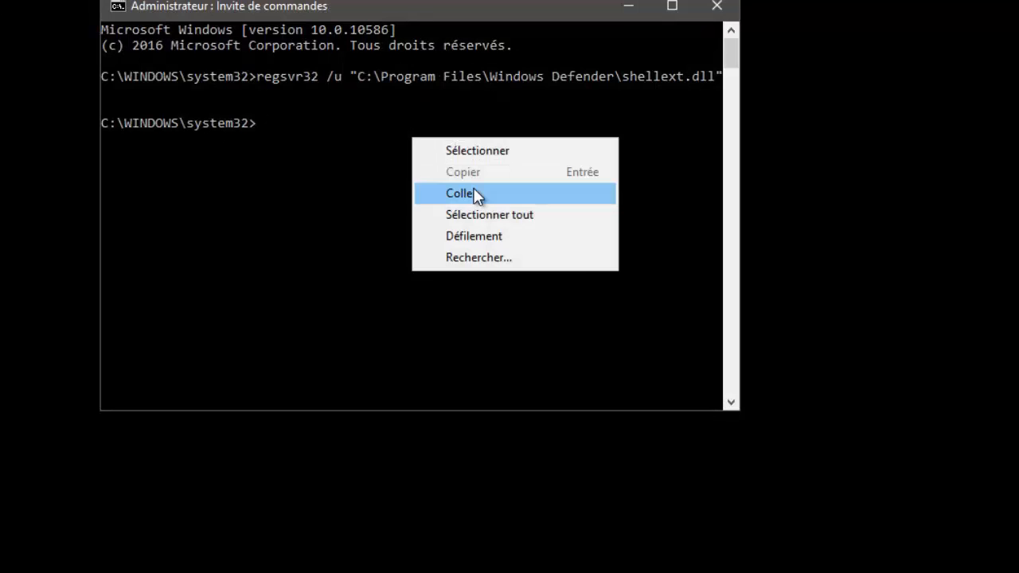
{"action": "left_click", "coordinate": [475, 193]}
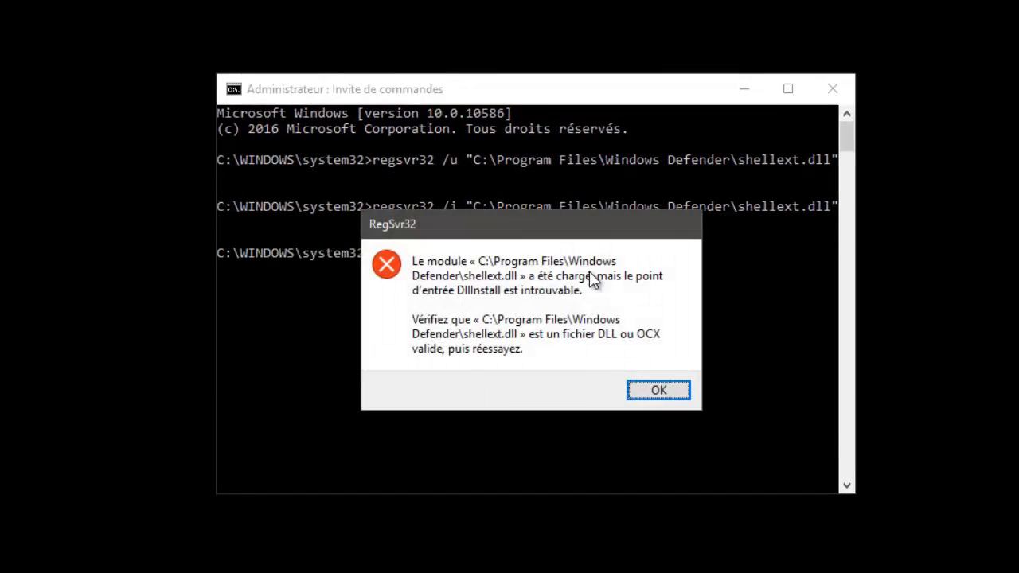
{"action": "left_click", "coordinate": [629, 392]}
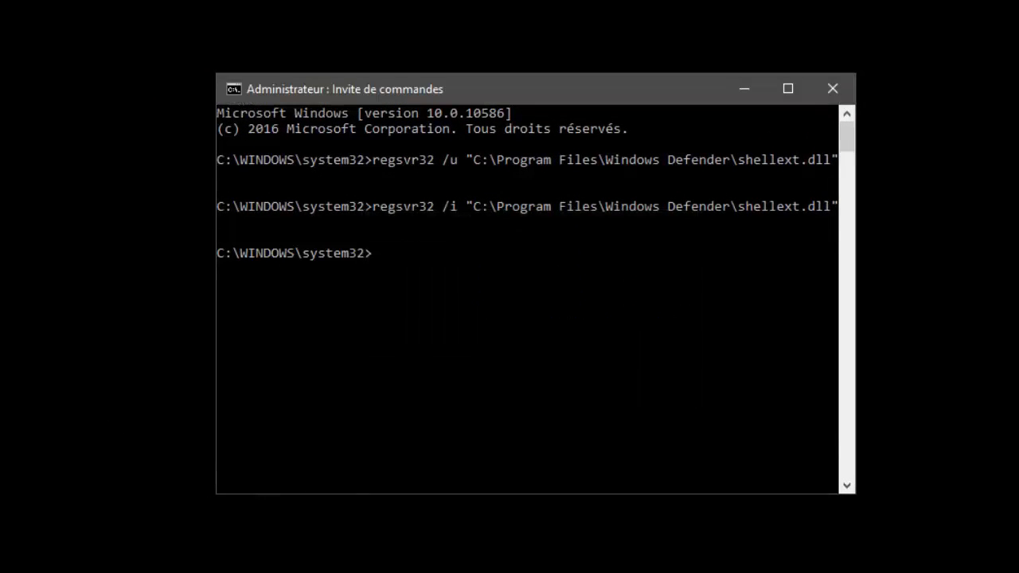
- Check the context menus of shellext.dll.mui and Nouveau document texte.txt for the Windows Defender scan entry
{"action": "right_click", "coordinate": [80, 493]}
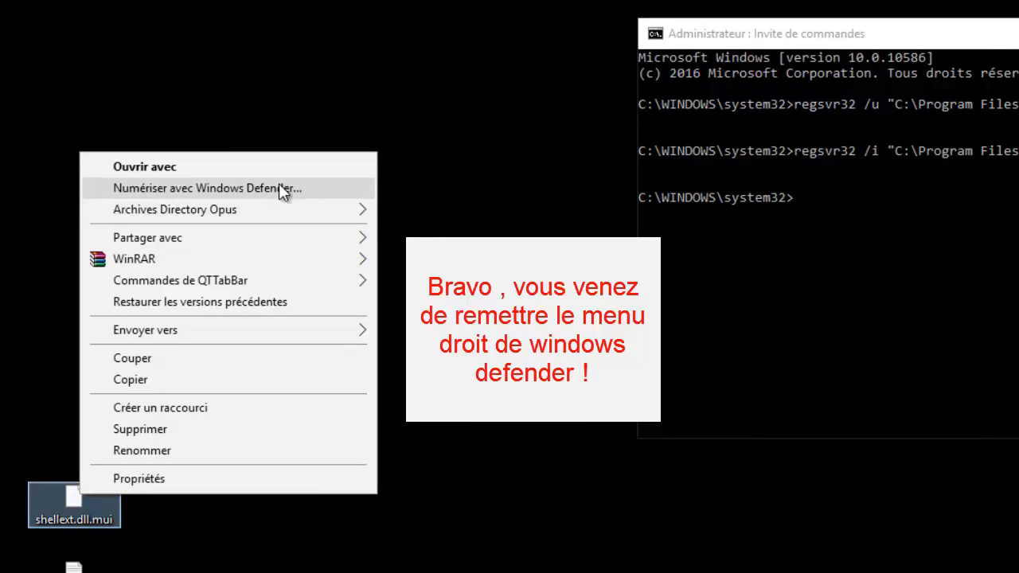
{"action": "left_click", "coordinate": [226, 188]}
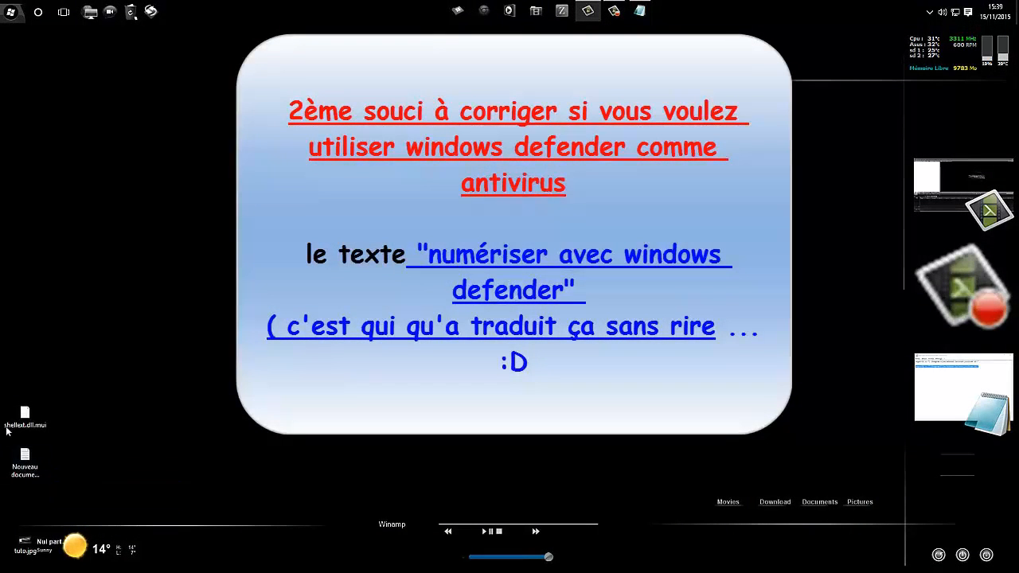
{"action": "right_click", "coordinate": [24, 466]}
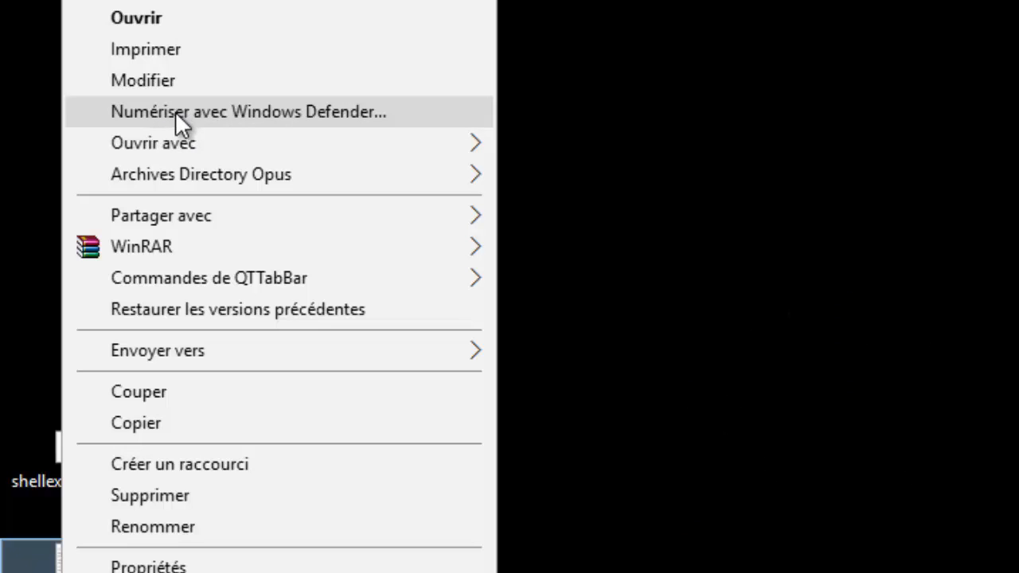
{"action": "left_click", "coordinate": [756, 239]}
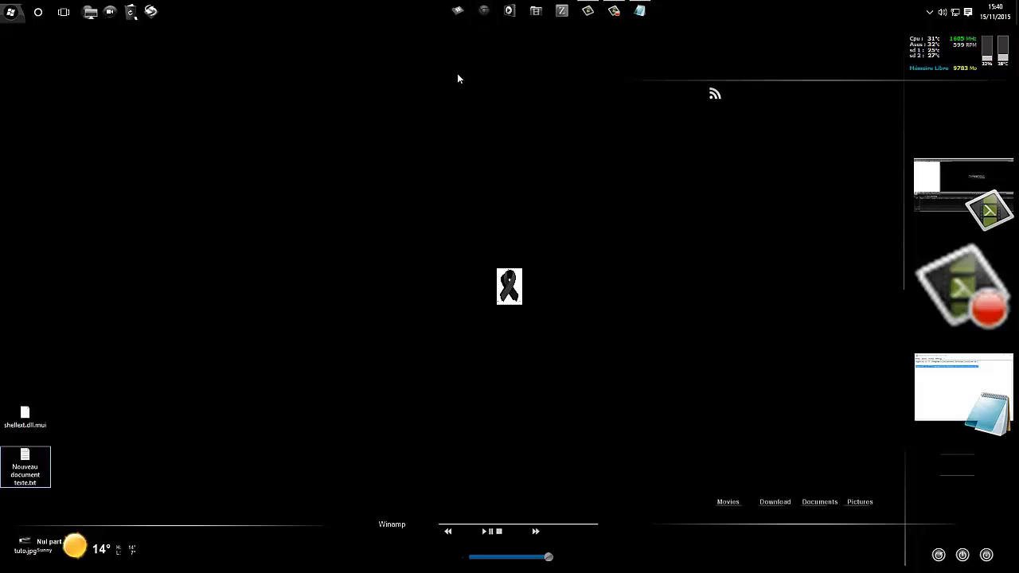
- Browse in the file explorer to C:\Programmes\Windows Defender\fr-FR and select shellext.dll.mui
{"action": "left_click", "coordinate": [458, 10]}
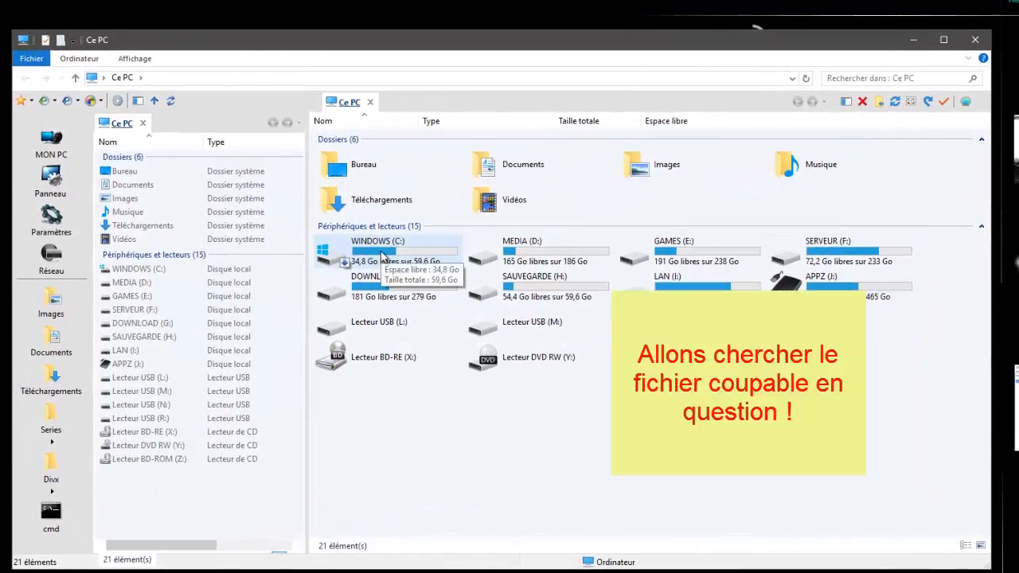
{"action": "double_click", "coordinate": [418, 267]}
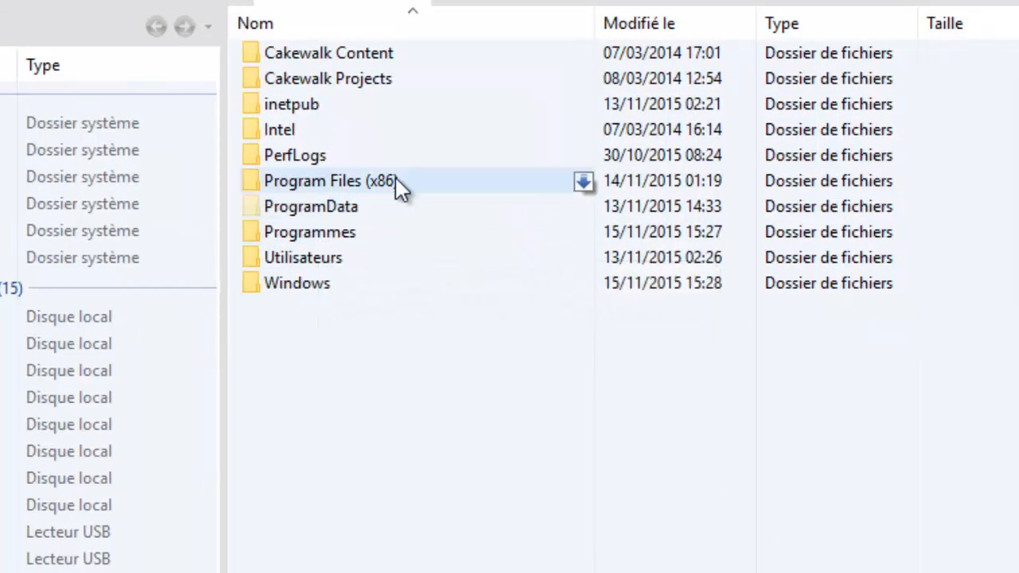
{"action": "double_click", "coordinate": [318, 233]}
{"action": "scroll", "coordinate": [509, 311], "scroll_direction": "down", "scroll_amount": 2}
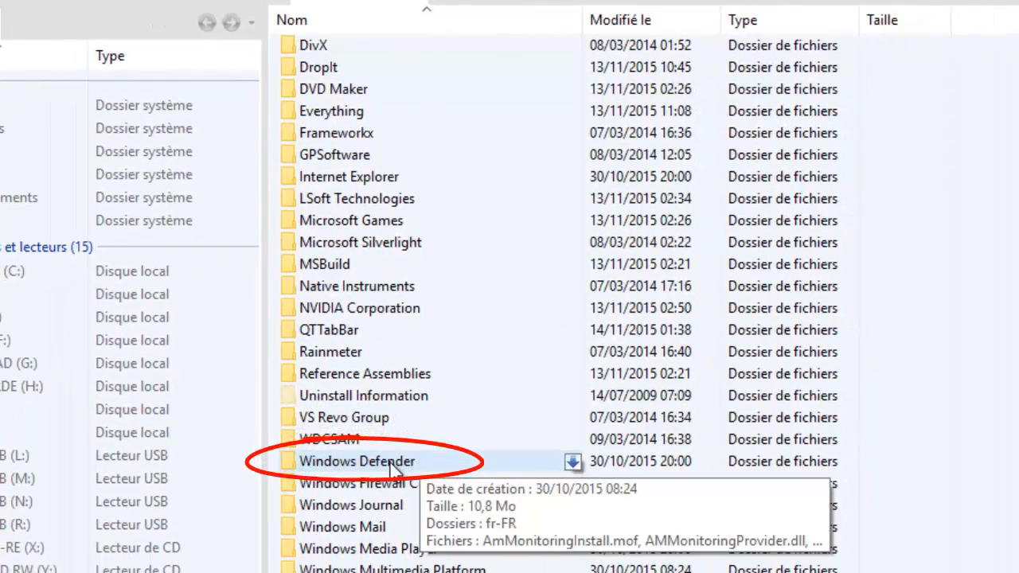
{"action": "double_click", "coordinate": [390, 462]}
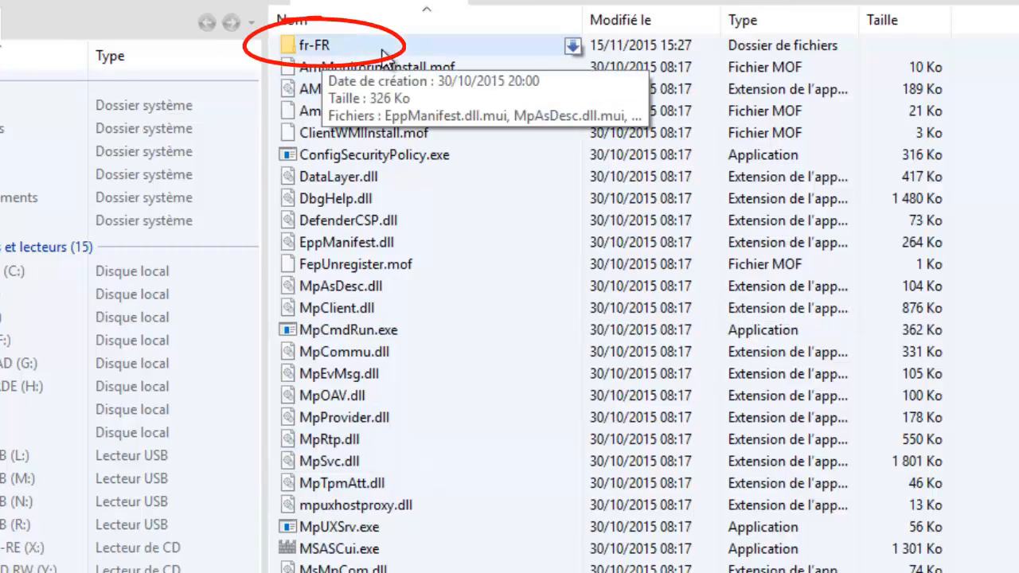
{"action": "left_click", "coordinate": [317, 49]}
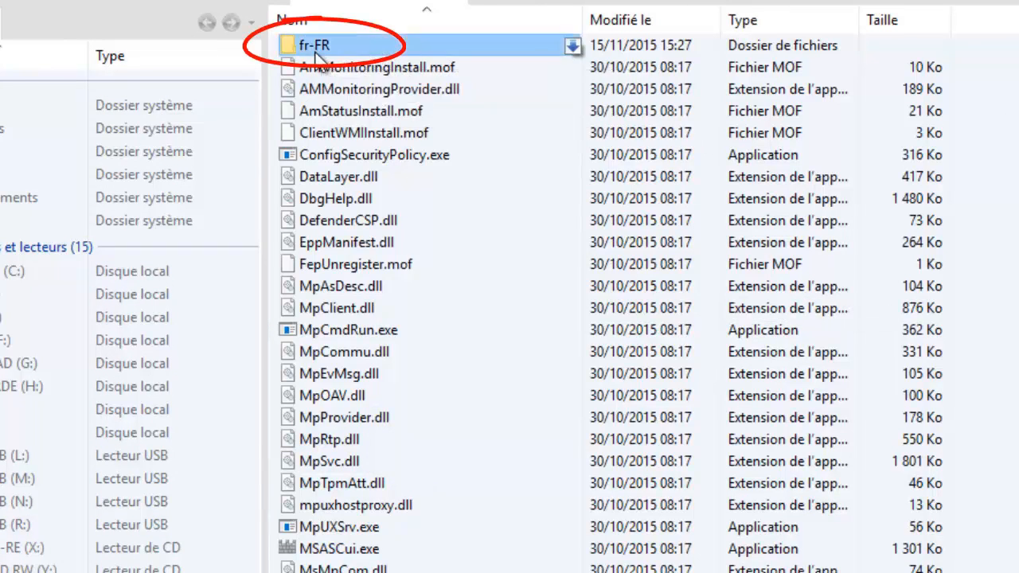
{"action": "double_click", "coordinate": [316, 50]}
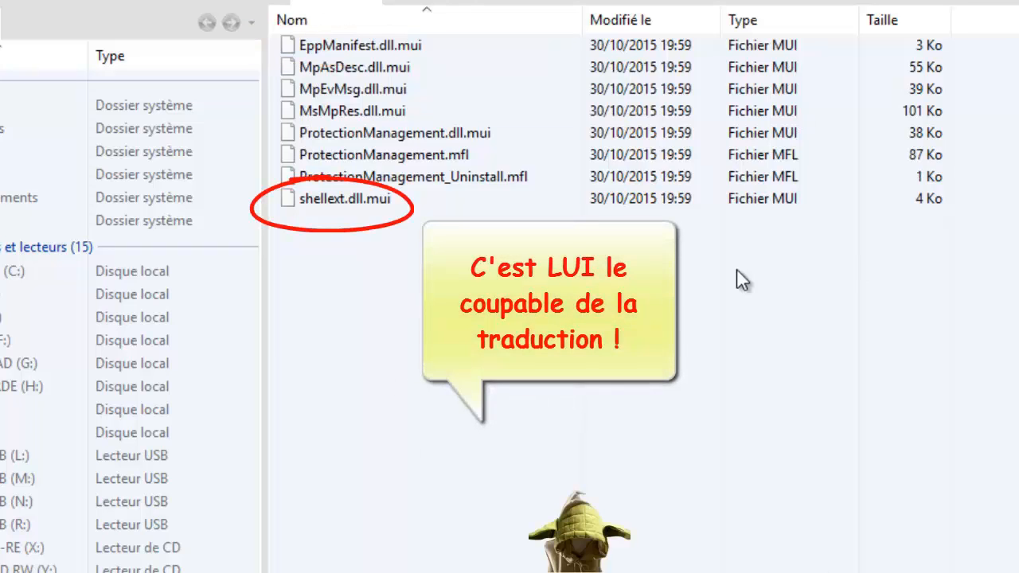
{"action": "left_click", "coordinate": [344, 203]}
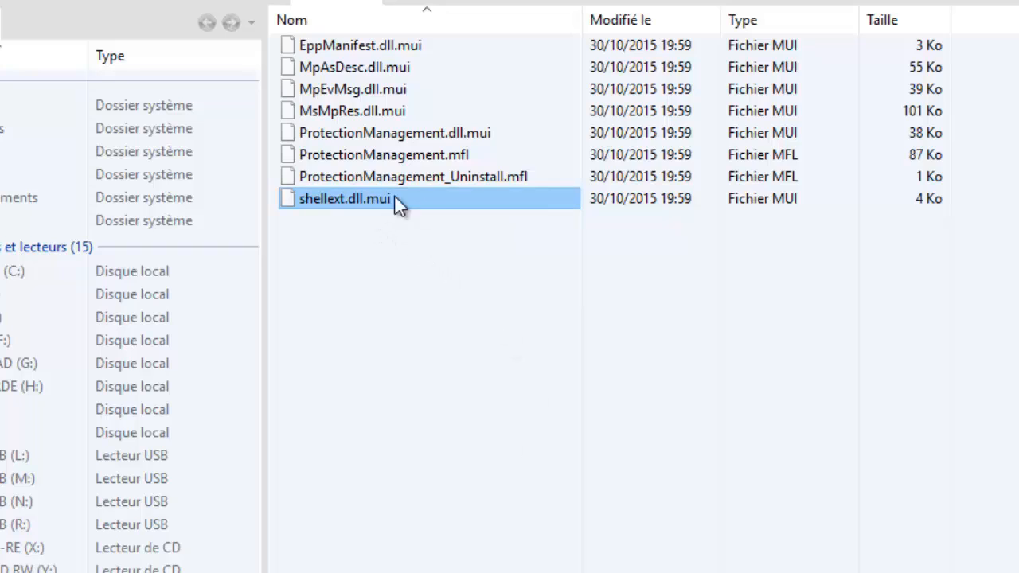
{"action": "mouse_move", "coordinate": [382, 209]}
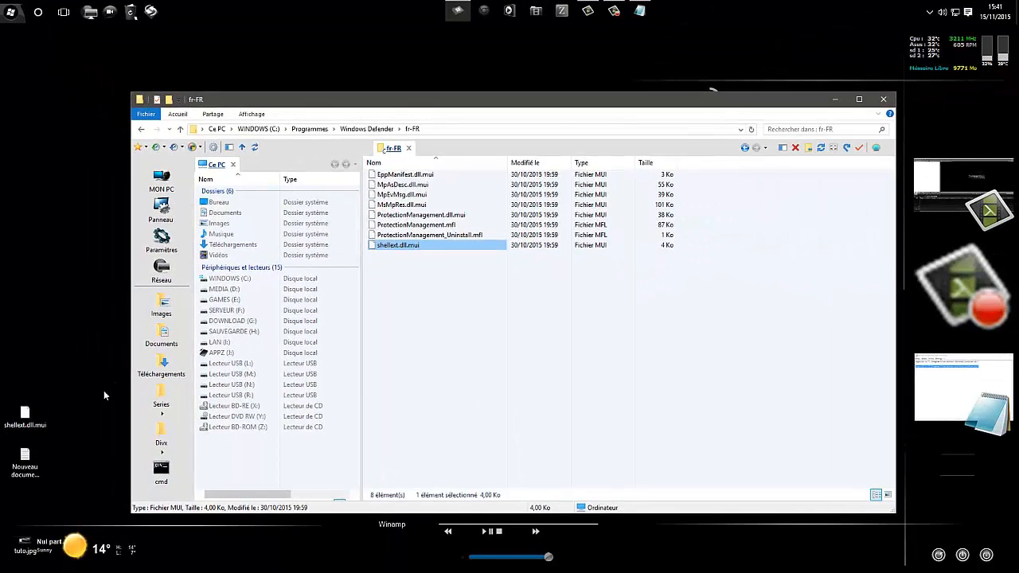
- Compare the desktop copy of shellext.dll.mui with the one in fr-FR and inspect the desktop copy's context menu
{"action": "left_click", "coordinate": [104, 391]}
{"action": "left_click", "coordinate": [53, 423]}
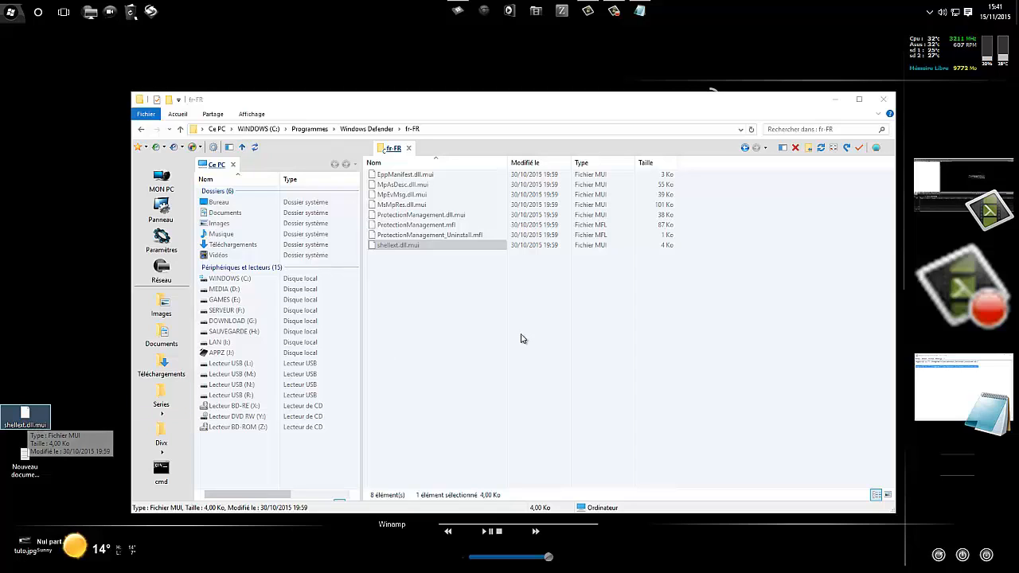
{"action": "left_click", "coordinate": [413, 248]}
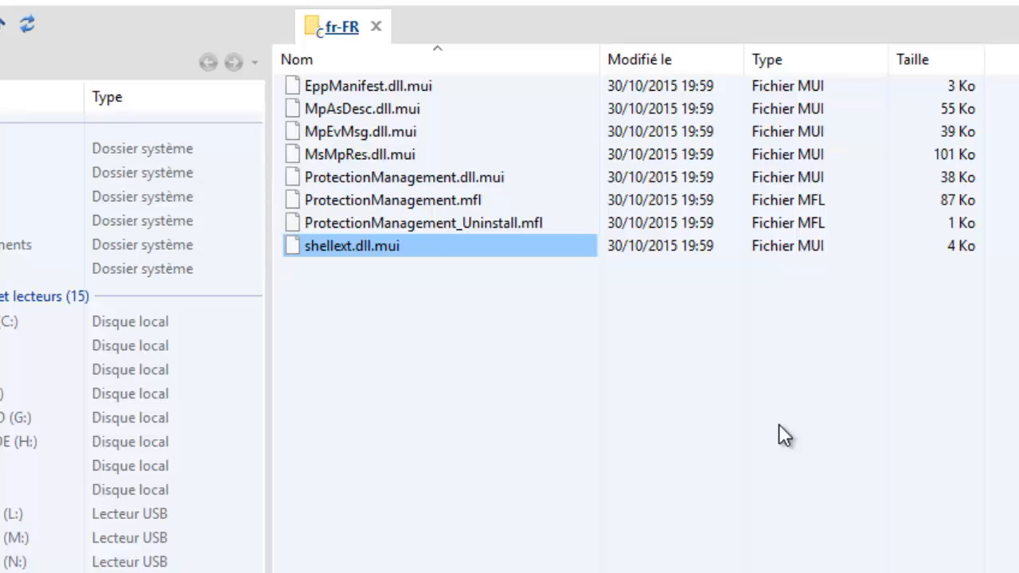
{"action": "mouse_move", "coordinate": [387, 246]}
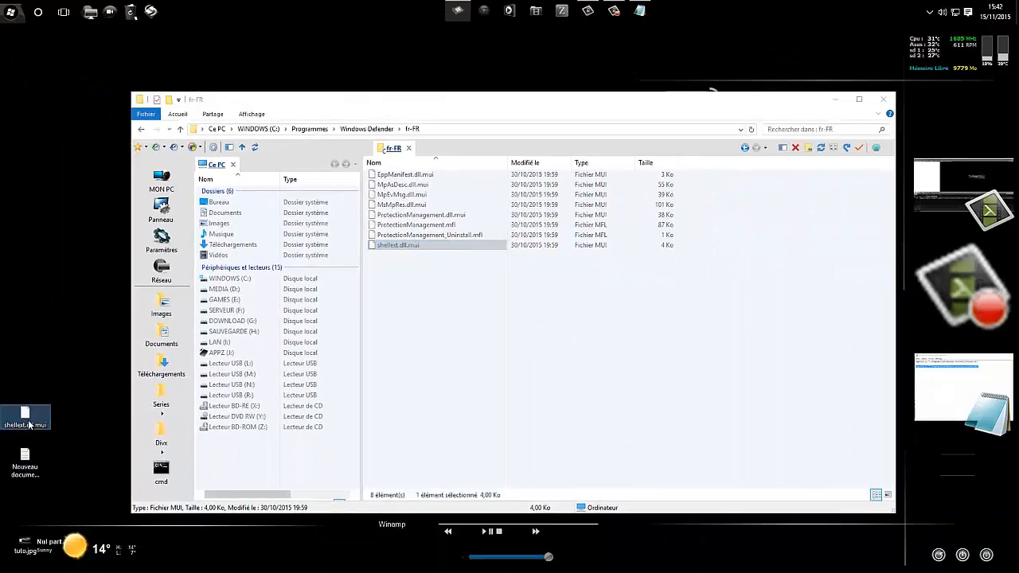
{"action": "right_click", "coordinate": [35, 422]}
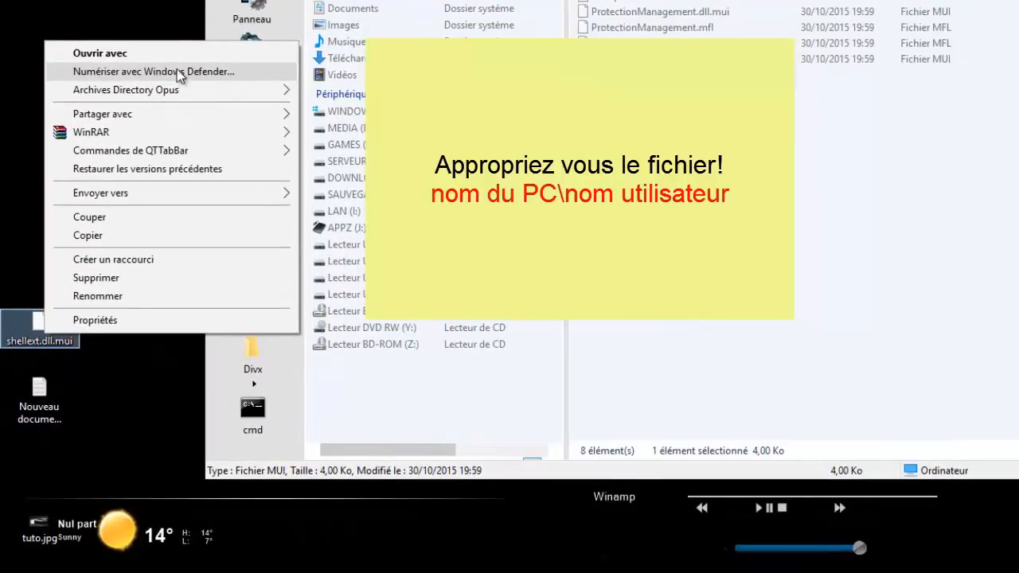
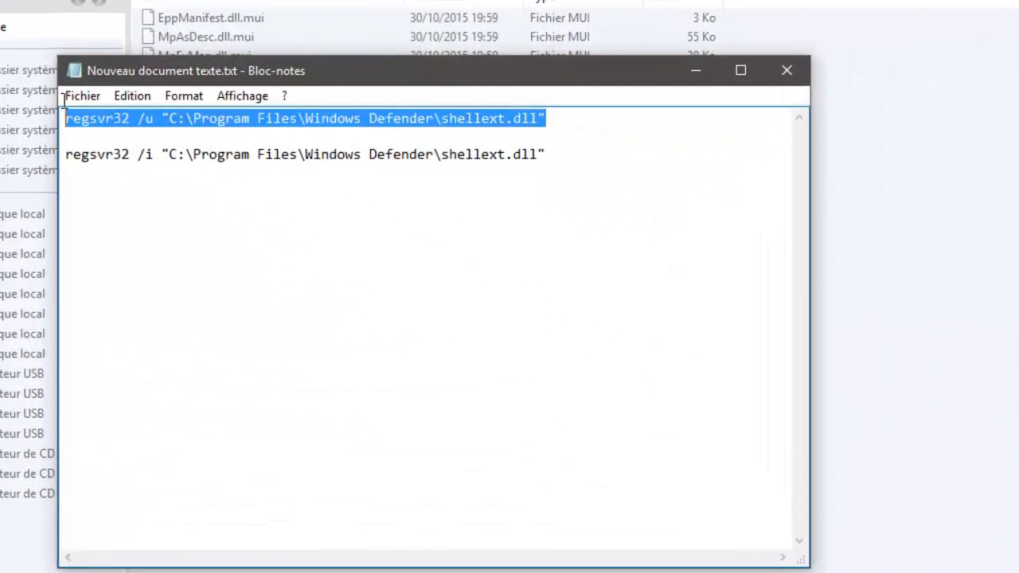
- Copy the line regsvr32 /u "C:\Program Files\Windows Defender\shellext.dll" from Nouveau document texte.txt and minimise the document
{"action": "right_click", "coordinate": [276, 189]}
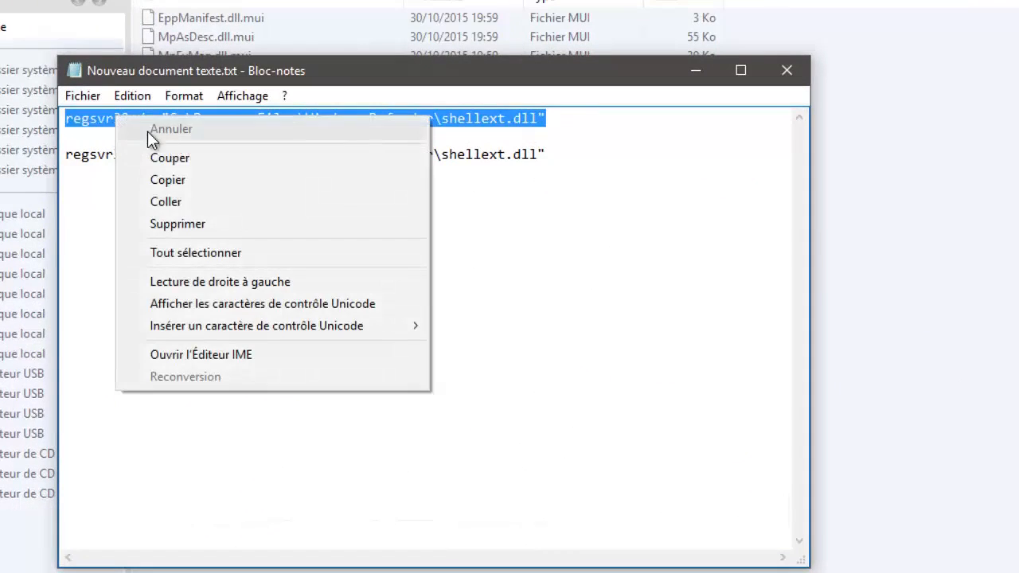
{"action": "left_click", "coordinate": [168, 179]}
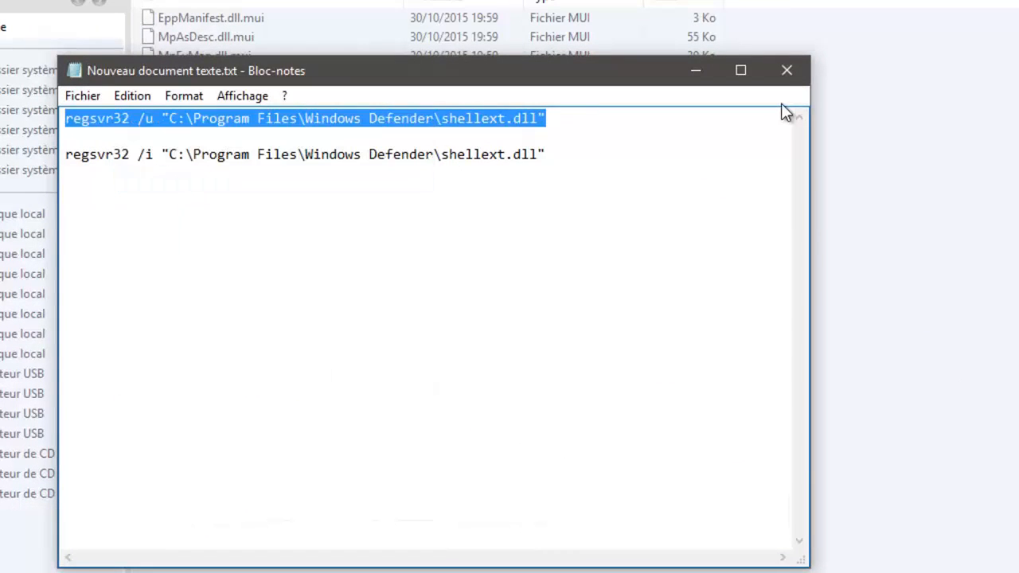
{"action": "left_click", "coordinate": [697, 71]}
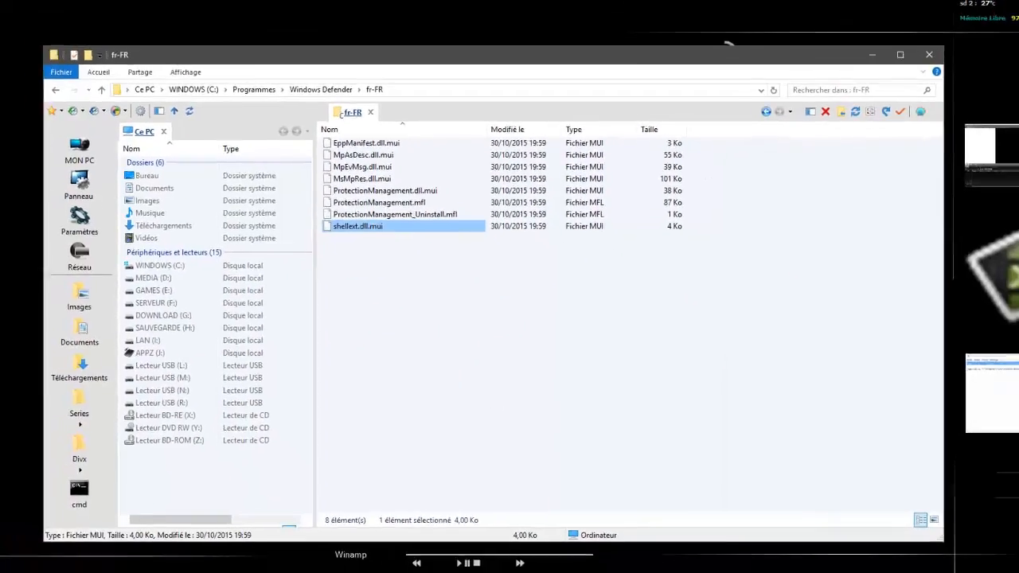
- Open a Command Prompt as administrator and run regsvr32 /u "C:\Program Files\Windows Defender\shellext.dll"
{"action": "right_click", "coordinate": [14, 10]}
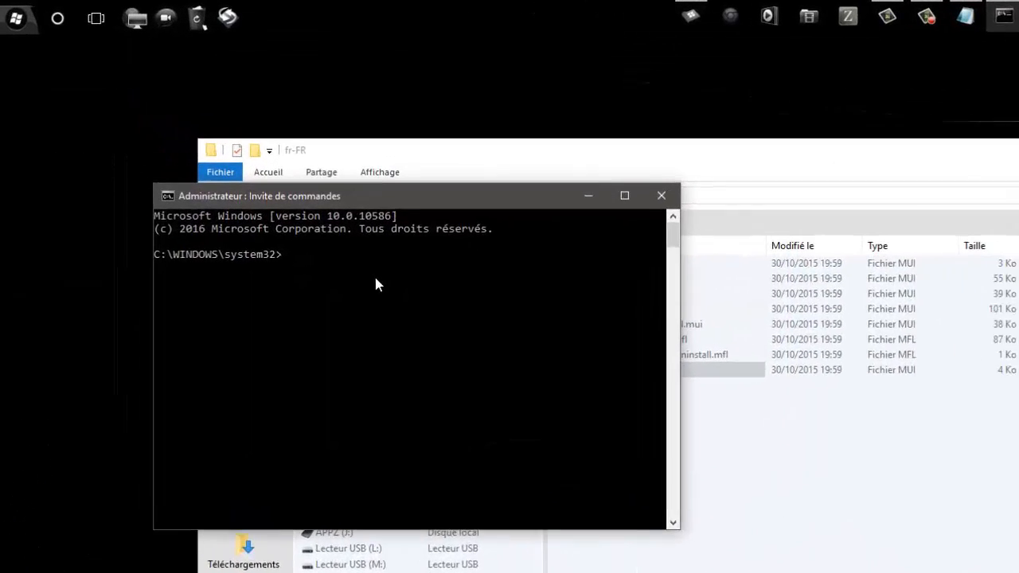
{"action": "right_click", "coordinate": [248, 183]}
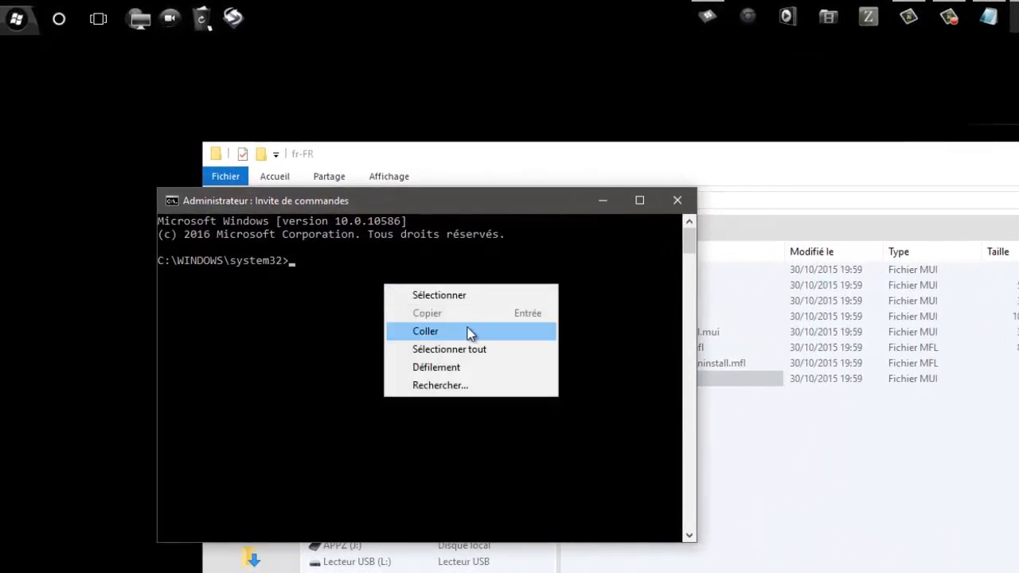
{"action": "left_click", "coordinate": [470, 333]}
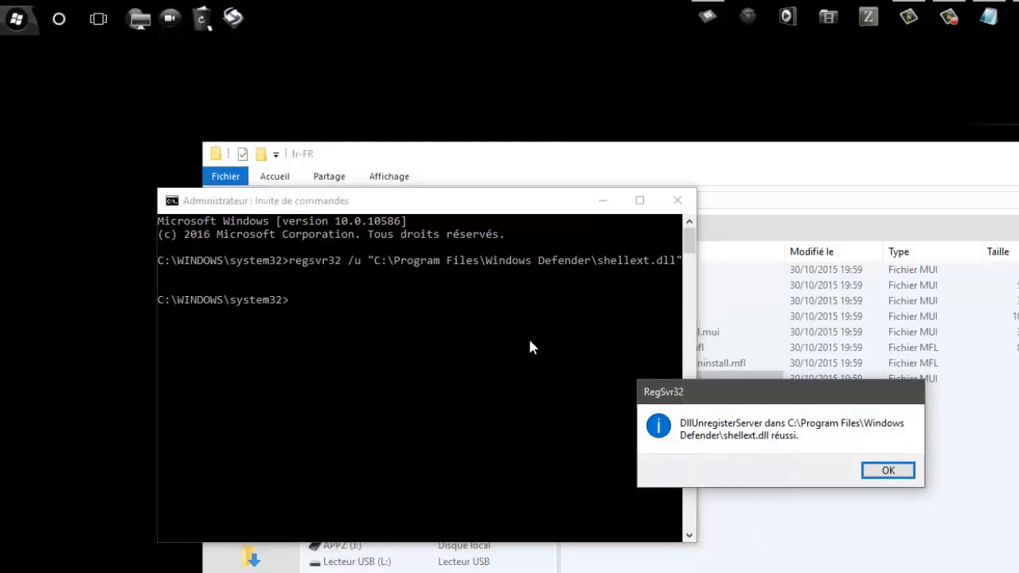
- Dismiss the RegSvr32 message with its Command Prompt, and check the context menu of the desktop copy of shellext.dll.mui
{"action": "left_click_drag", "start_coordinate": [820, 392], "coordinate": [734, 327]}
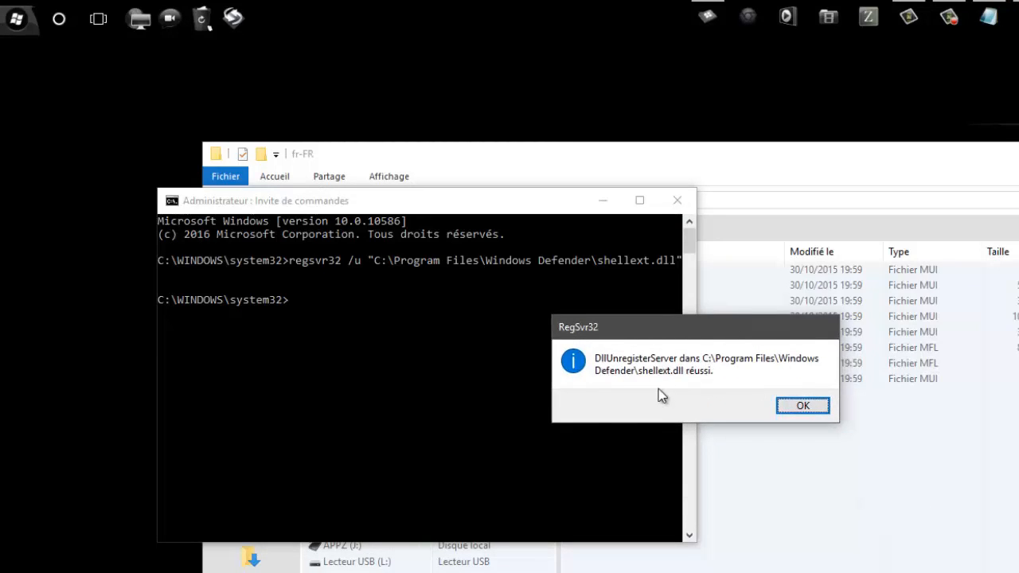
{"action": "left_click", "coordinate": [800, 409]}
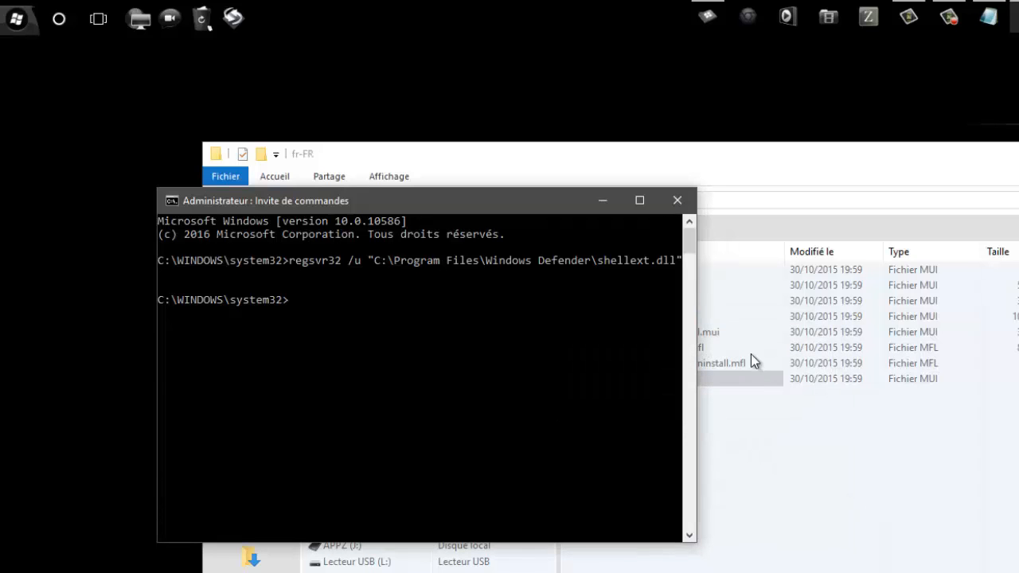
{"action": "left_click", "coordinate": [677, 200]}
{"action": "right_click", "coordinate": [43, 546]}
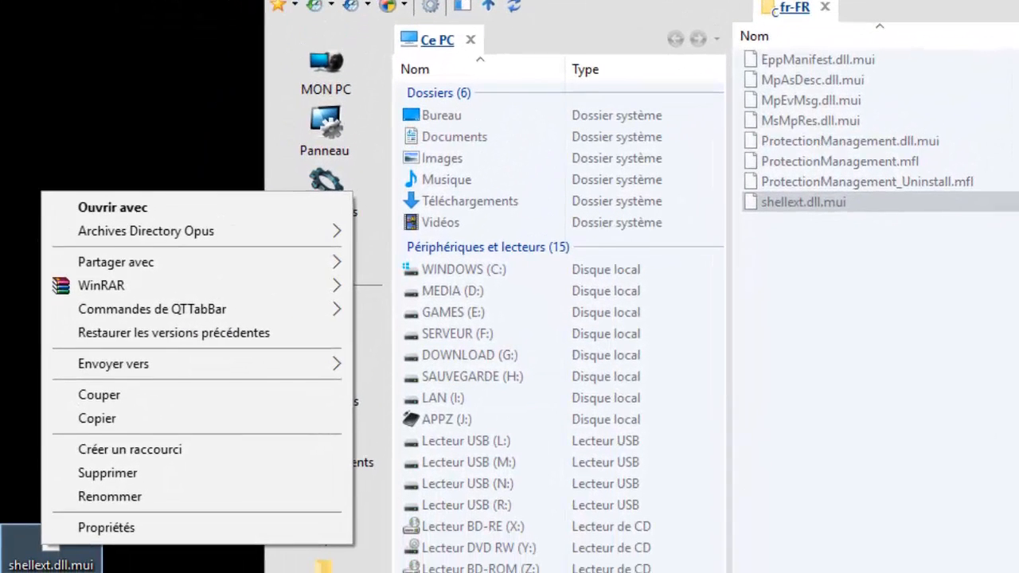
{"action": "left_click", "coordinate": [876, 398]}
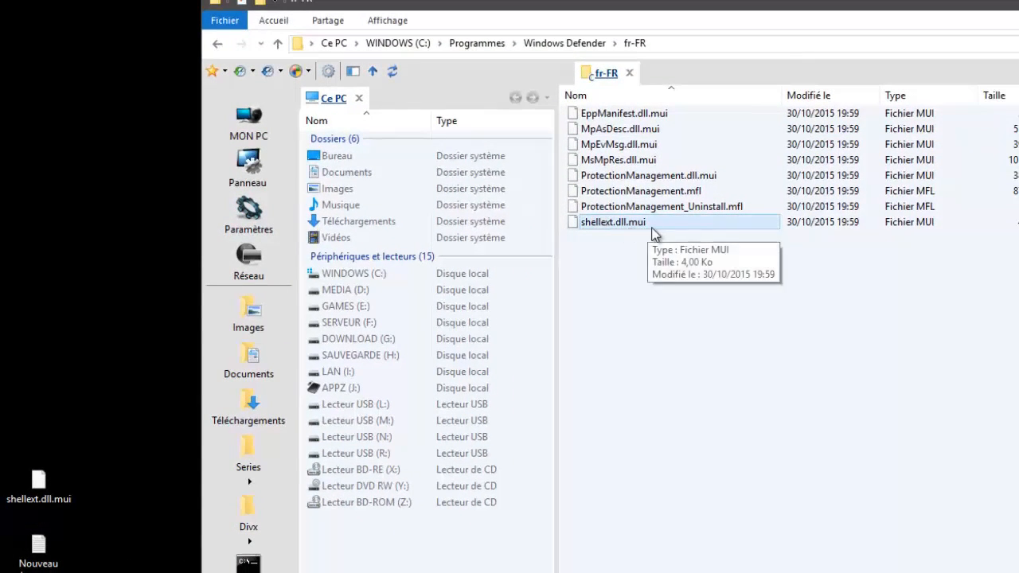
- Review both copies of shellext.dll.mui, then inspect the context menus of the empty desktop and the desktop copy
{"action": "left_click", "coordinate": [39, 484]}
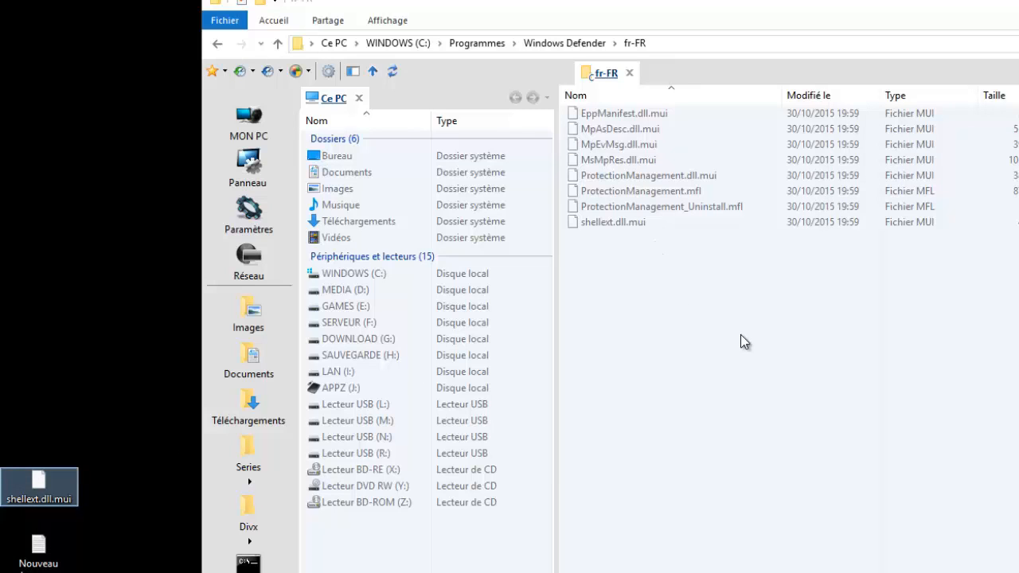
{"action": "left_click", "coordinate": [632, 222]}
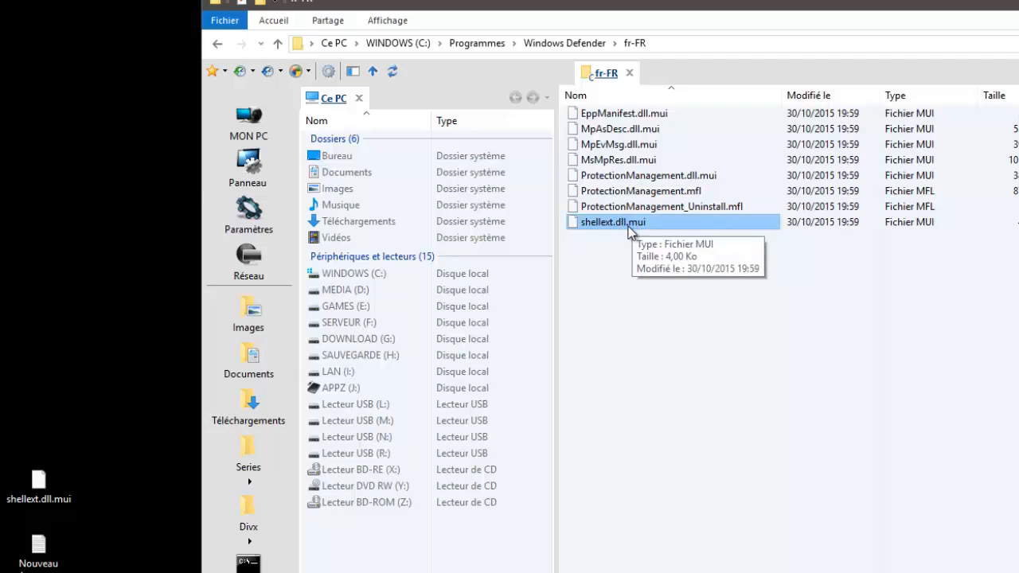
{"action": "right_click", "coordinate": [40, 166]}
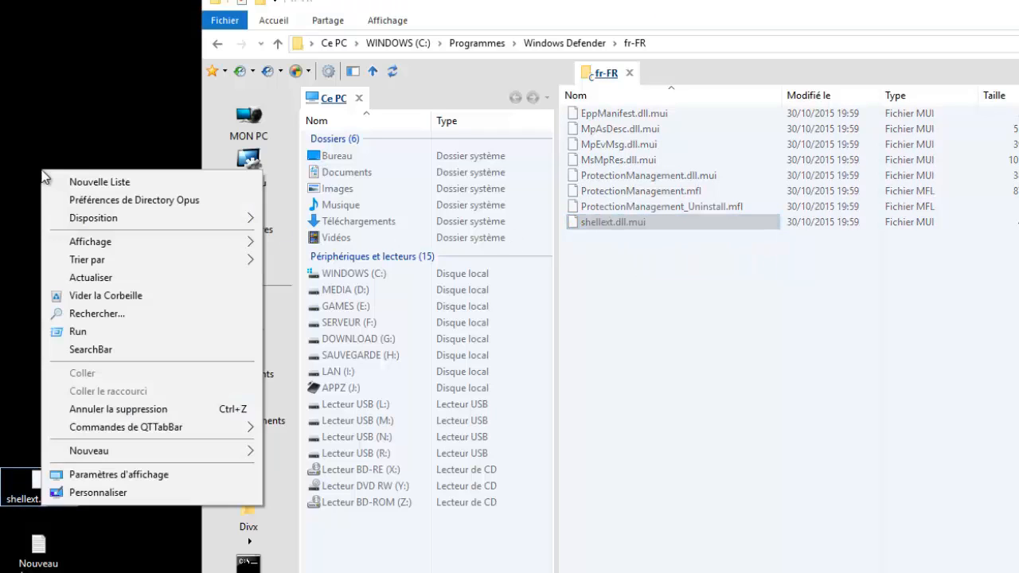
{"action": "left_click", "coordinate": [26, 483]}
{"action": "right_click", "coordinate": [26, 484]}
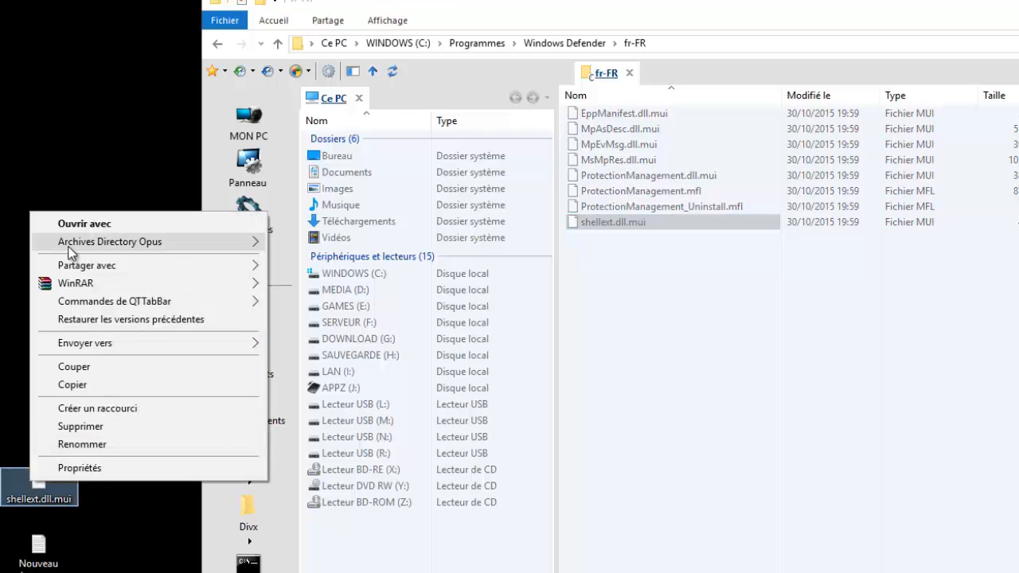
{"action": "left_click", "coordinate": [775, 343]}
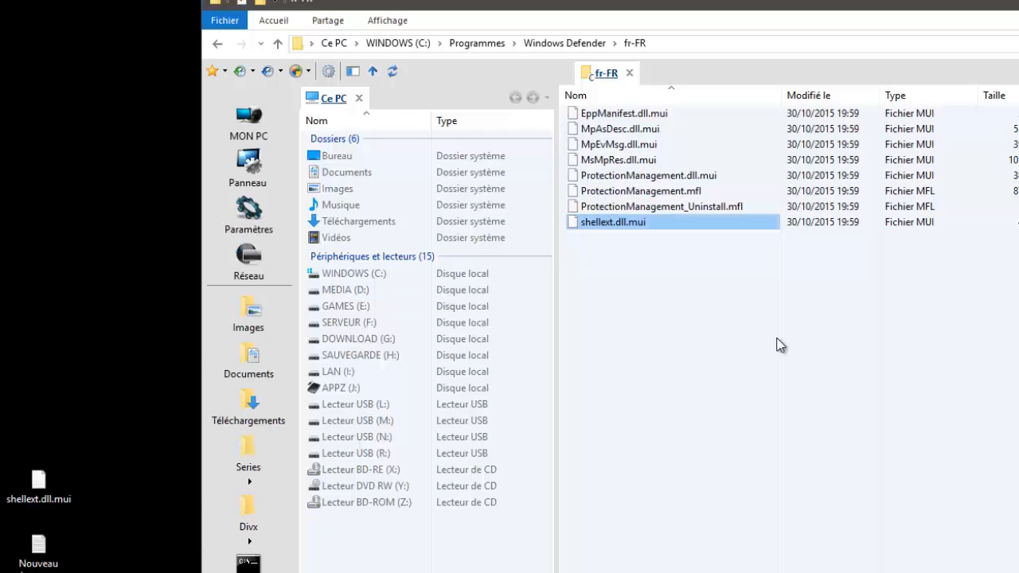
- Try to rename shellext.dll.mui in the fr-FR folder to shellext.dll.mui2, accepting the extension change
{"action": "right_click", "coordinate": [636, 221]}
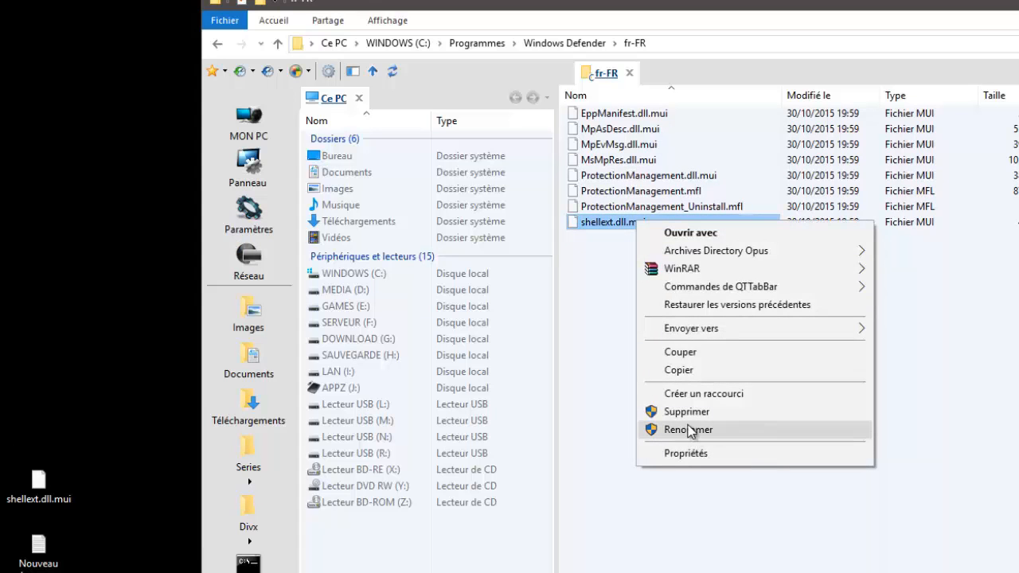
{"action": "left_click", "coordinate": [711, 429]}
{"action": "left_click", "coordinate": [657, 221]}
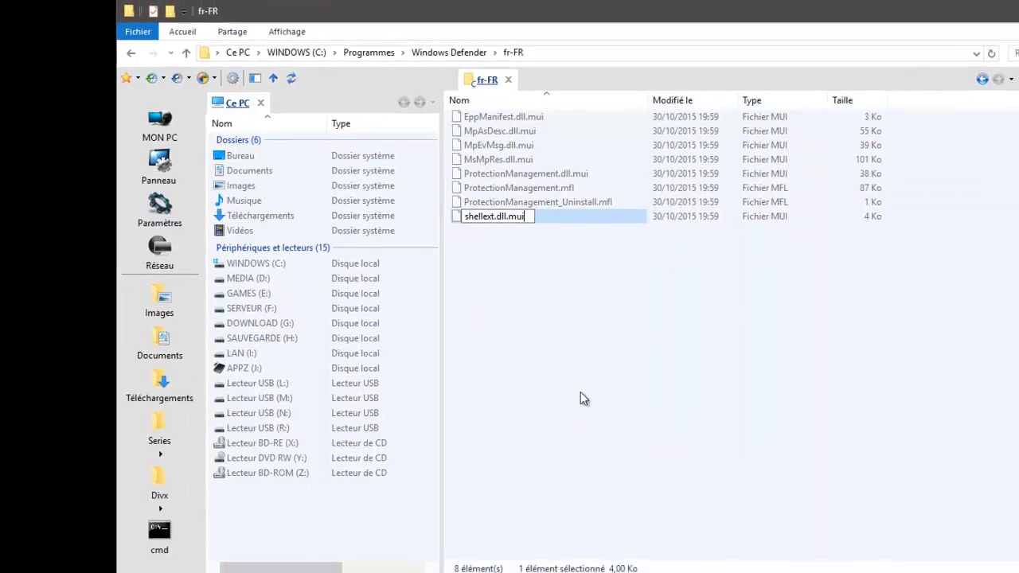
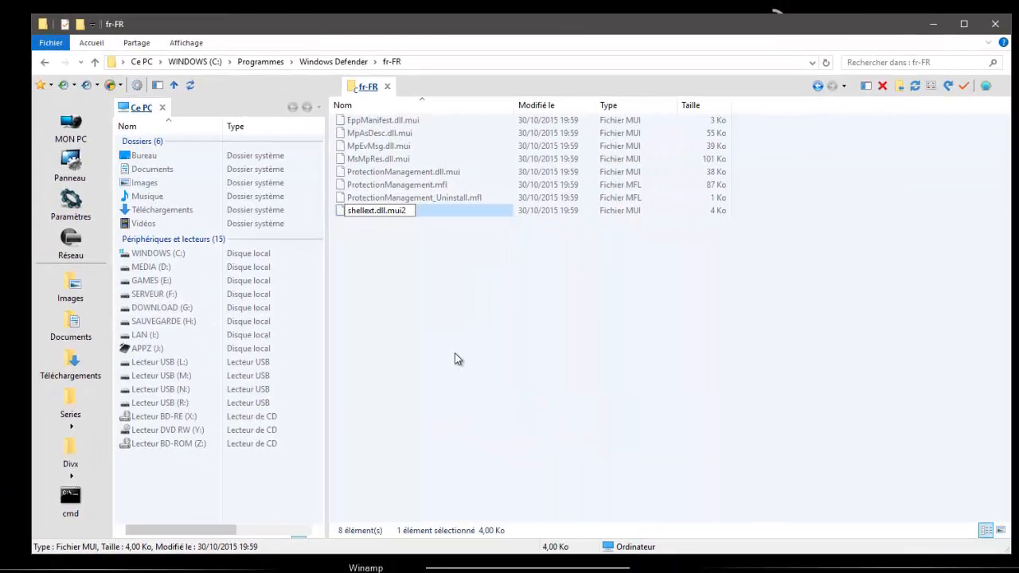
{"action": "key", "text": "Return"}
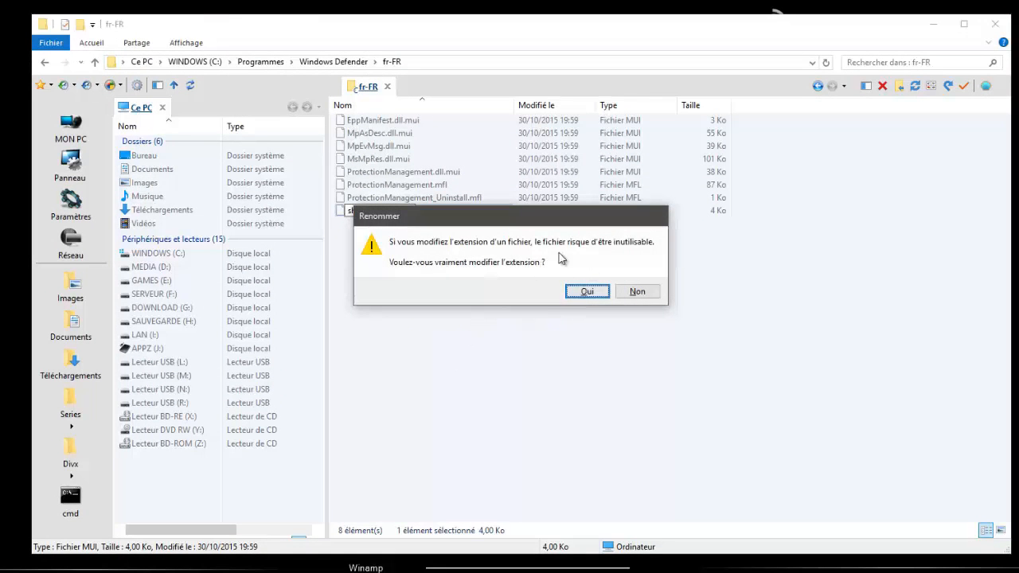
{"action": "left_click", "coordinate": [587, 291]}
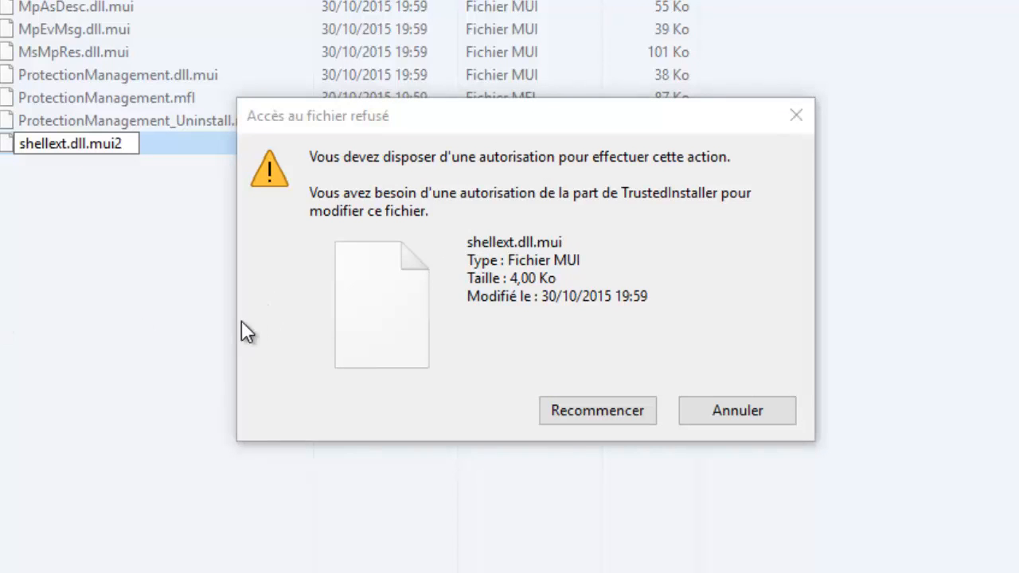
{"action": "left_click", "coordinate": [278, 291]}
{"action": "left_click", "coordinate": [738, 412]}
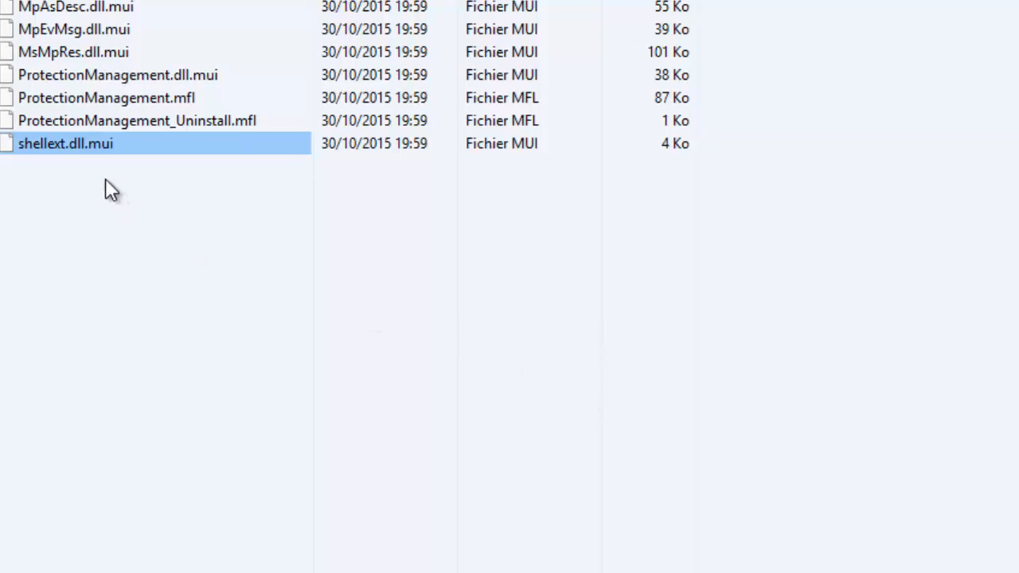
- Open the advanced security settings of shellext.dll.mui in the fr-FR folder
{"action": "right_click", "coordinate": [96, 147]}
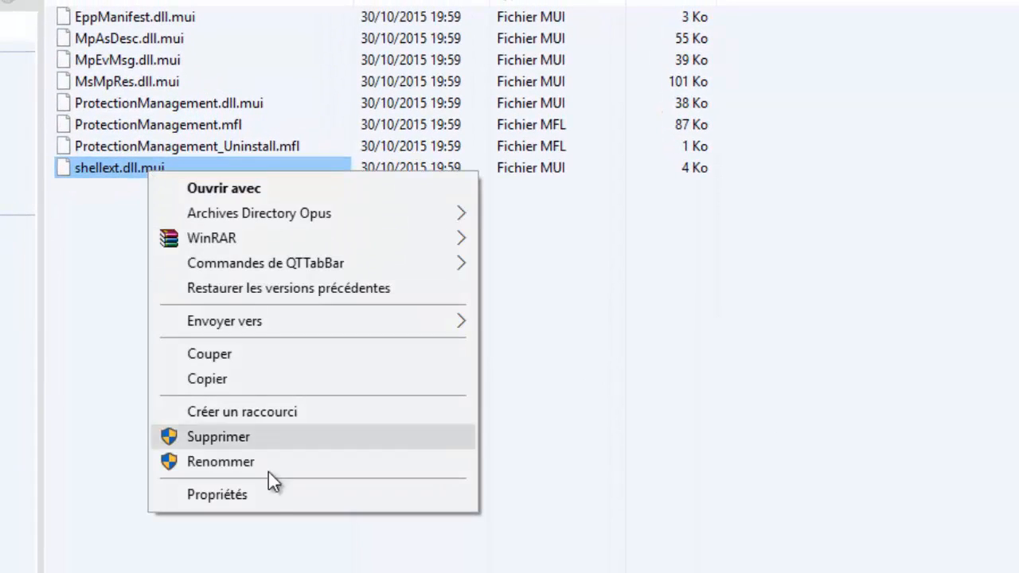
{"action": "left_click", "coordinate": [263, 495]}
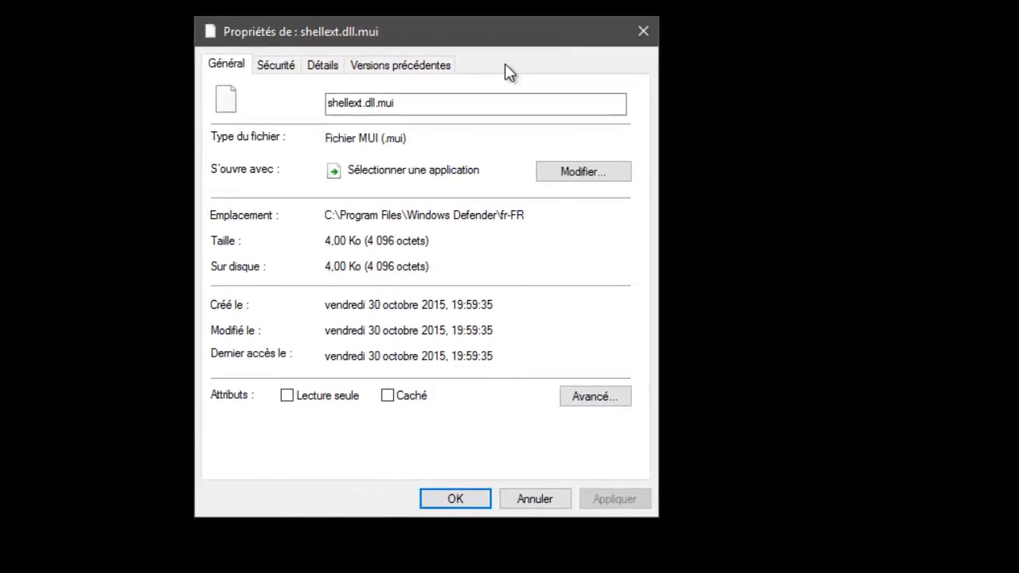
{"action": "left_click", "coordinate": [270, 71]}
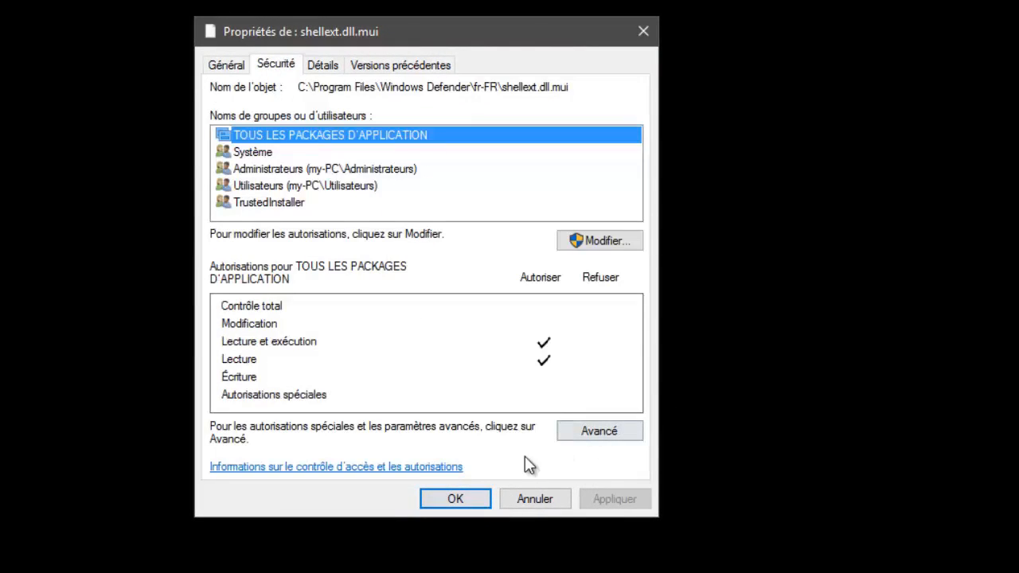
{"action": "left_click", "coordinate": [604, 434]}
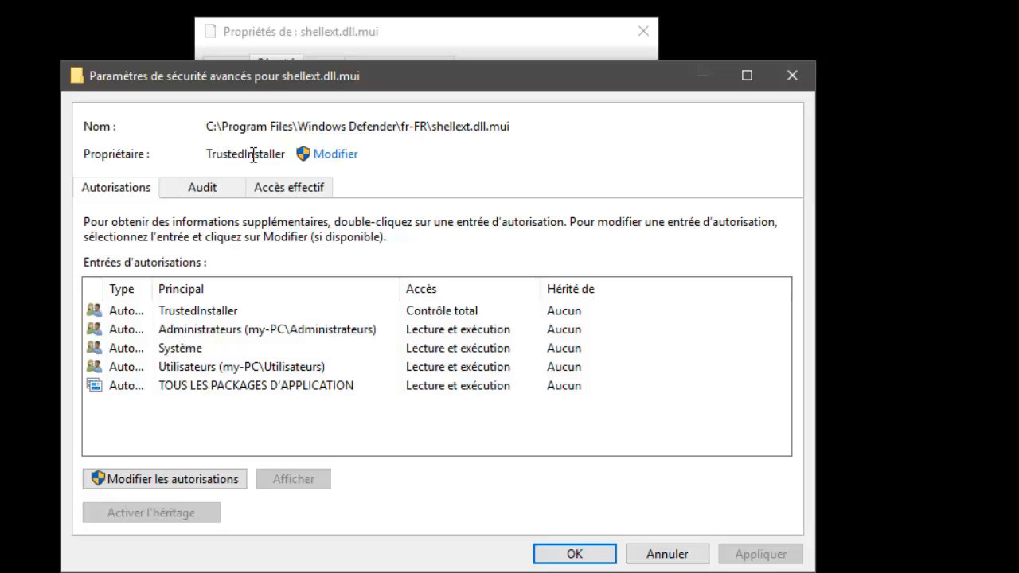
{"action": "left_click_drag", "start_coordinate": [373, 78], "coordinate": [341, 54]}
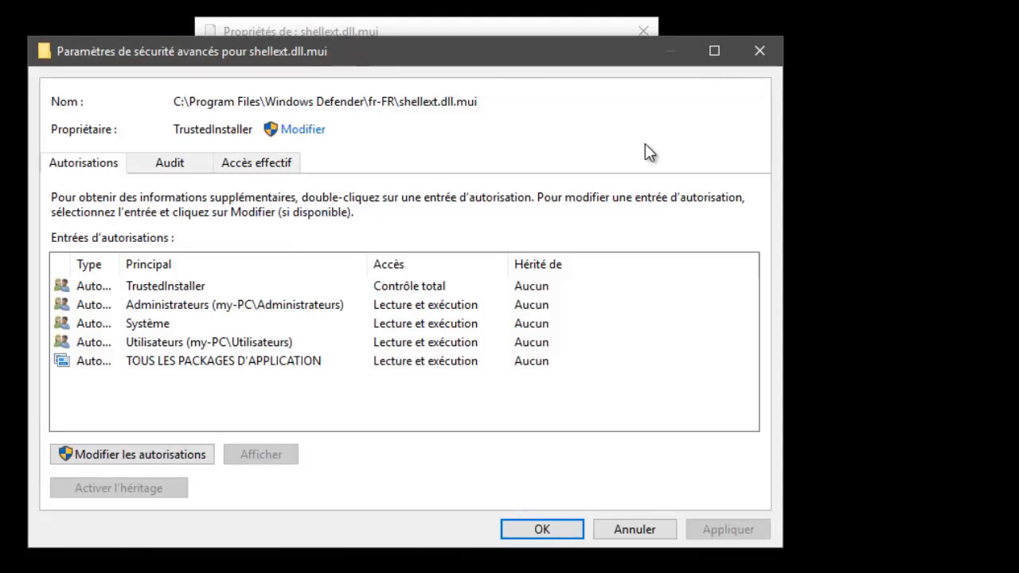
{"action": "left_click_drag", "start_coordinate": [567, 52], "coordinate": [643, 80]}
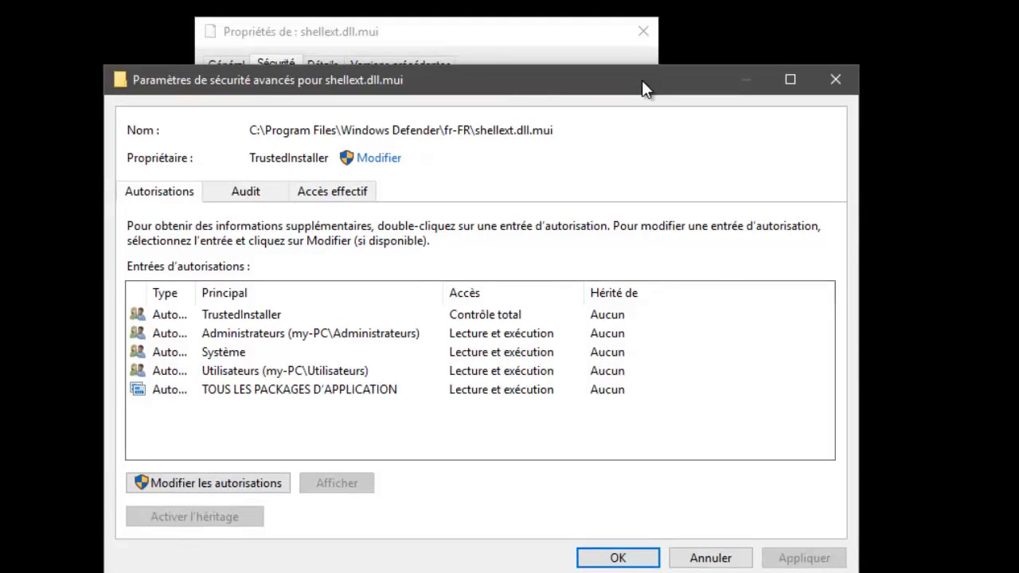
- Check the computer name through Ce PC and enter MY-PC\my as the new owner of shellext.dll.mui, verifying the name
{"action": "left_click", "coordinate": [378, 159]}
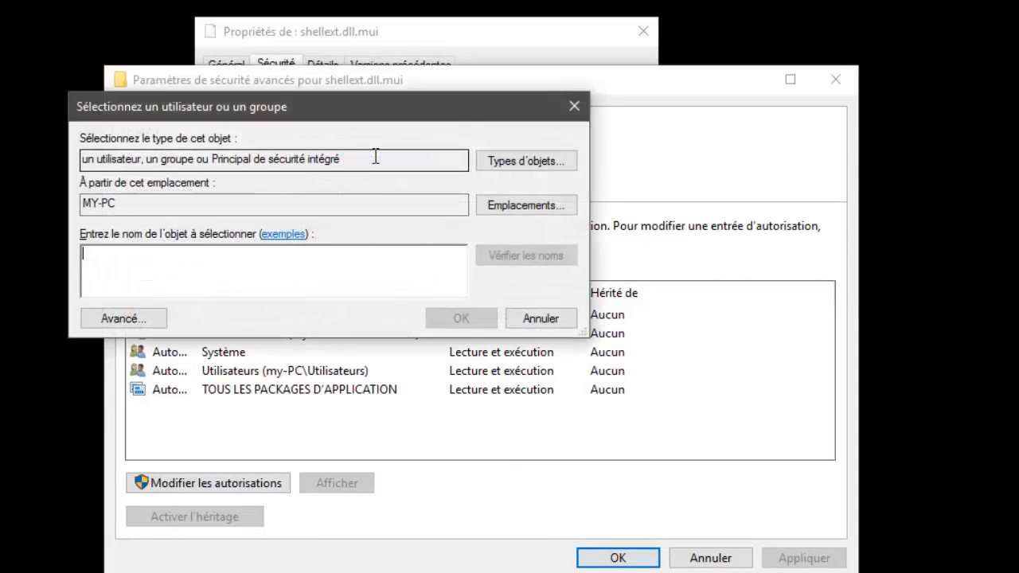
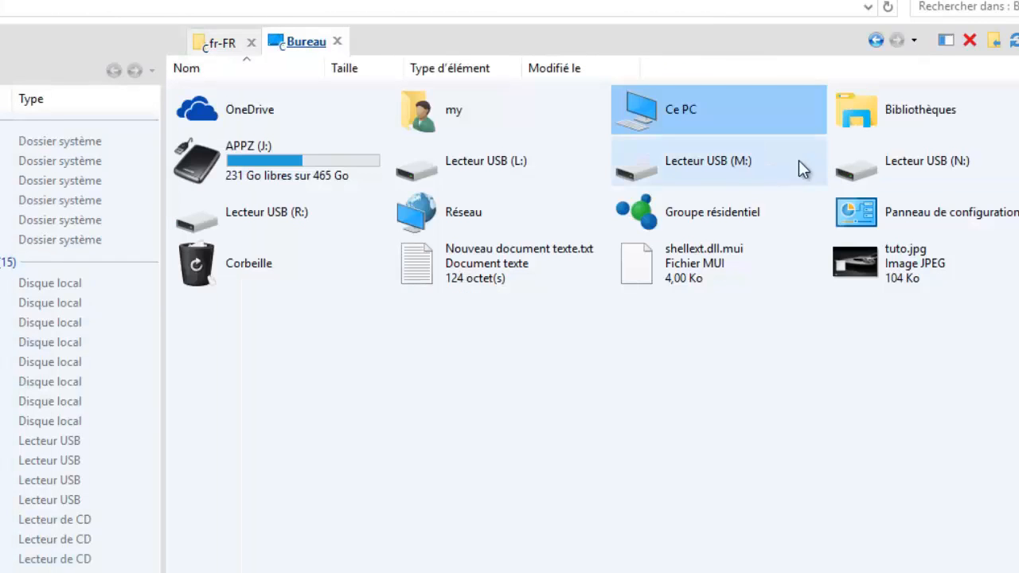
{"action": "right_click", "coordinate": [678, 115]}
{"action": "left_click", "coordinate": [724, 468]}
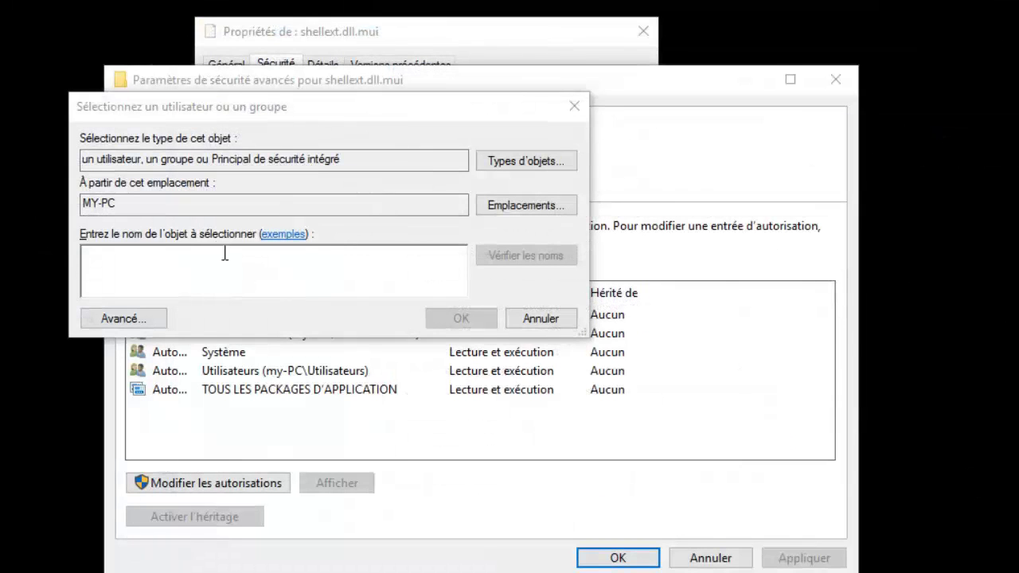
{"action": "left_click", "coordinate": [191, 265]}
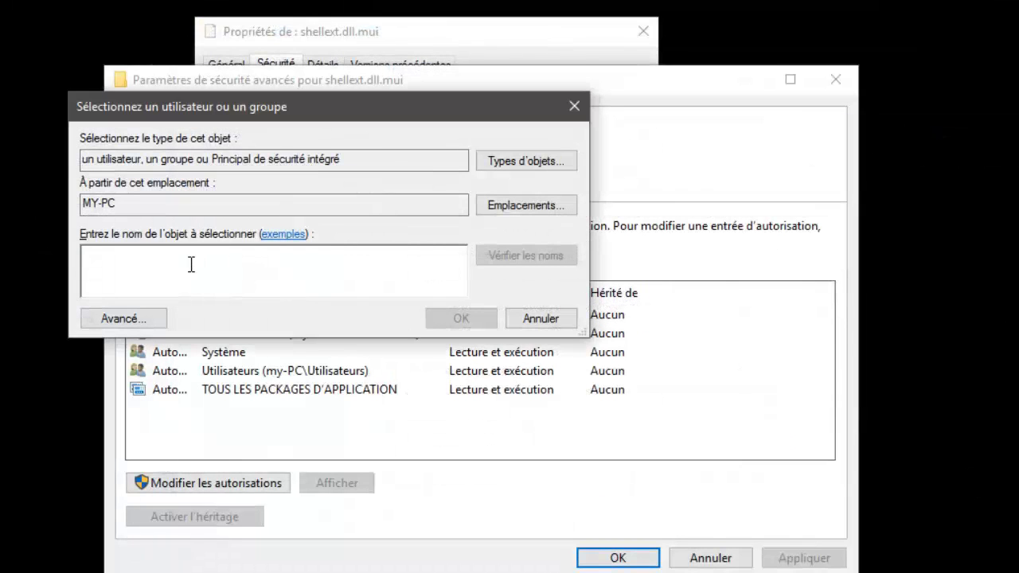
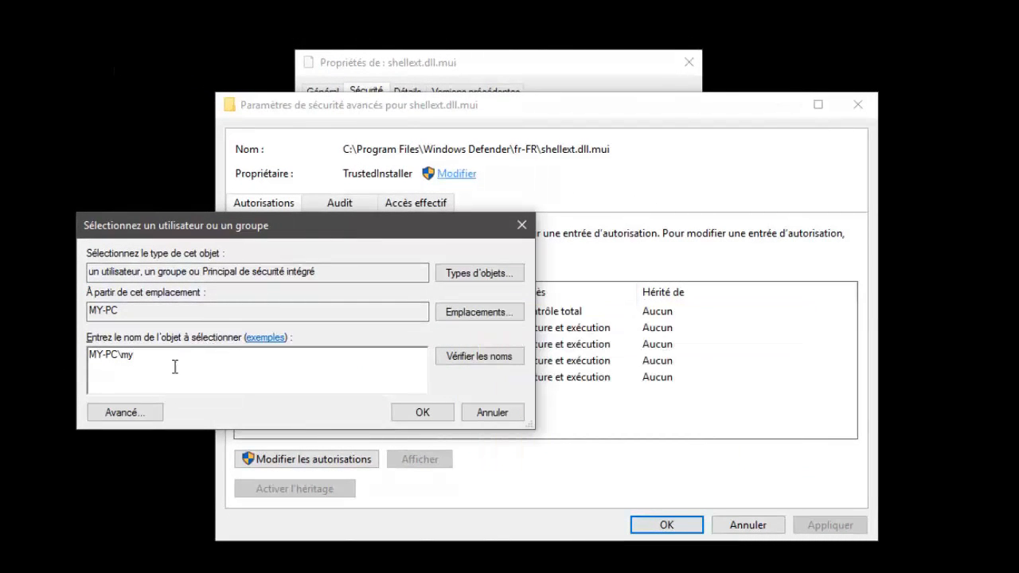
{"action": "left_click", "coordinate": [470, 356]}
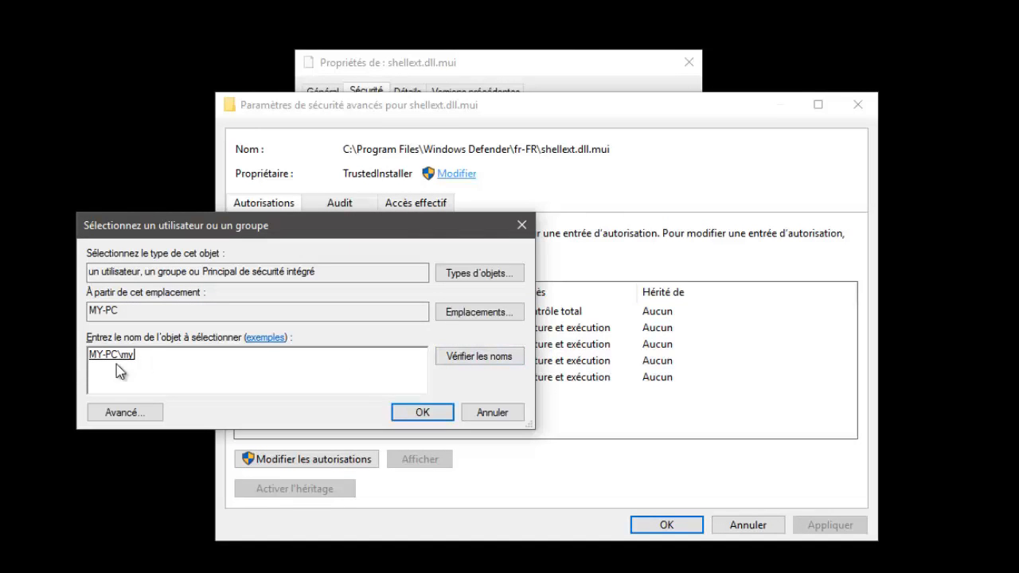
{"action": "left_click", "coordinate": [440, 417]}
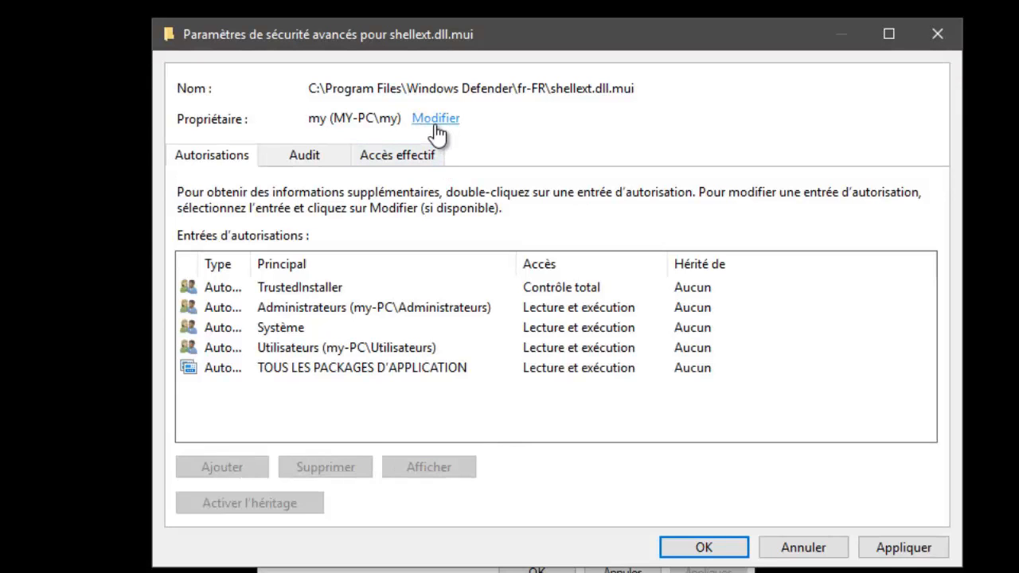
- Apply the ownership change to shellext.dll.mui and close its advanced security settings
{"action": "left_click", "coordinate": [900, 549]}
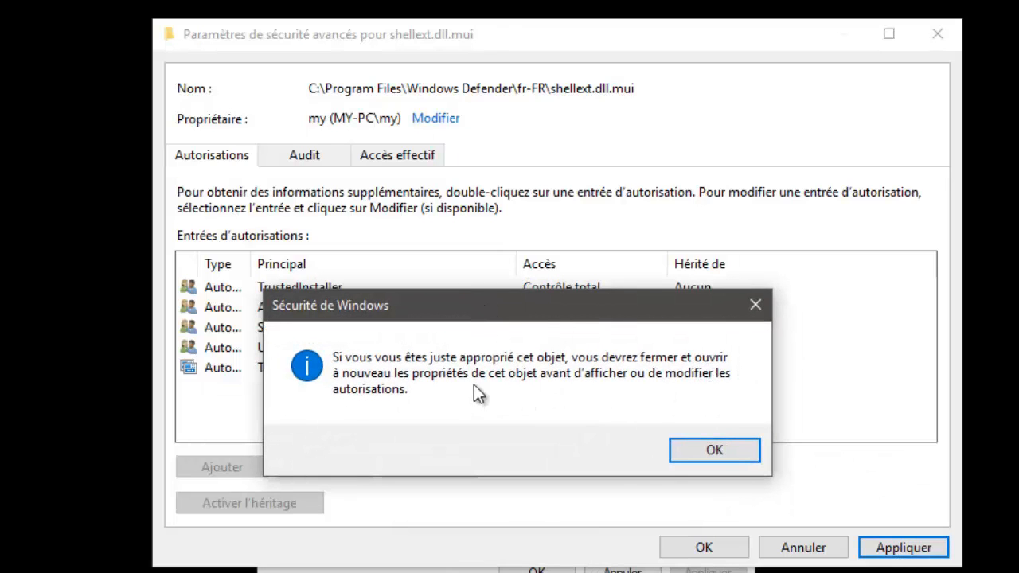
{"action": "left_click", "coordinate": [729, 455]}
{"action": "left_click", "coordinate": [732, 548]}
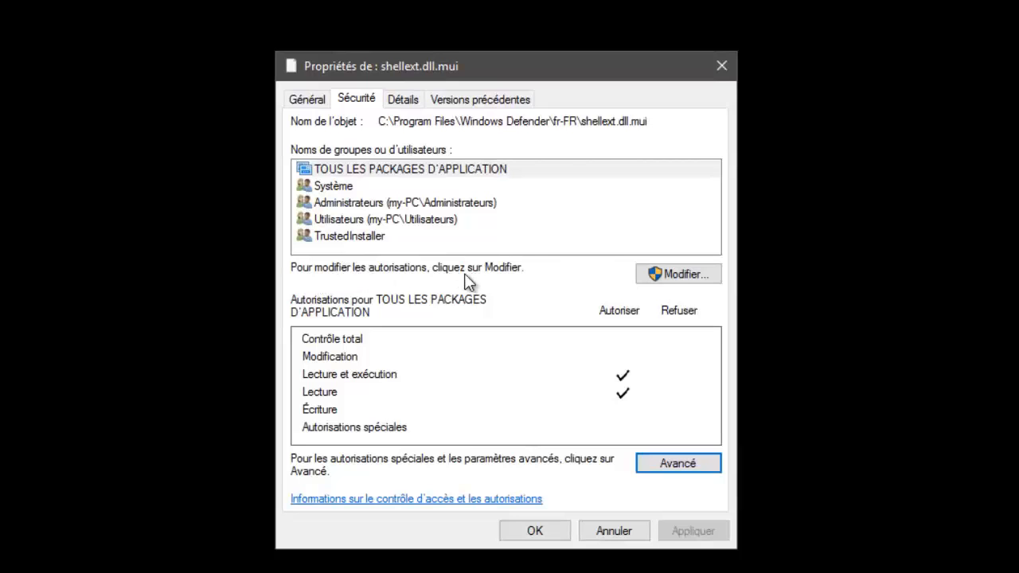
- Allow the Utilisateurs group Contrôle total on shellext.dll.mui, apply the permissions and close the file's properties
{"action": "left_click", "coordinate": [663, 281]}
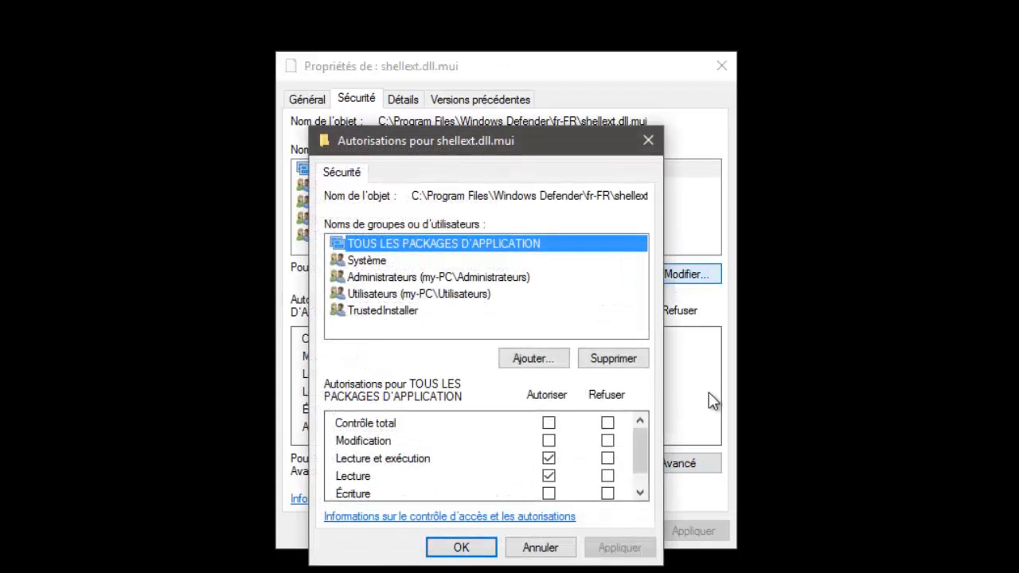
{"action": "left_click", "coordinate": [375, 291]}
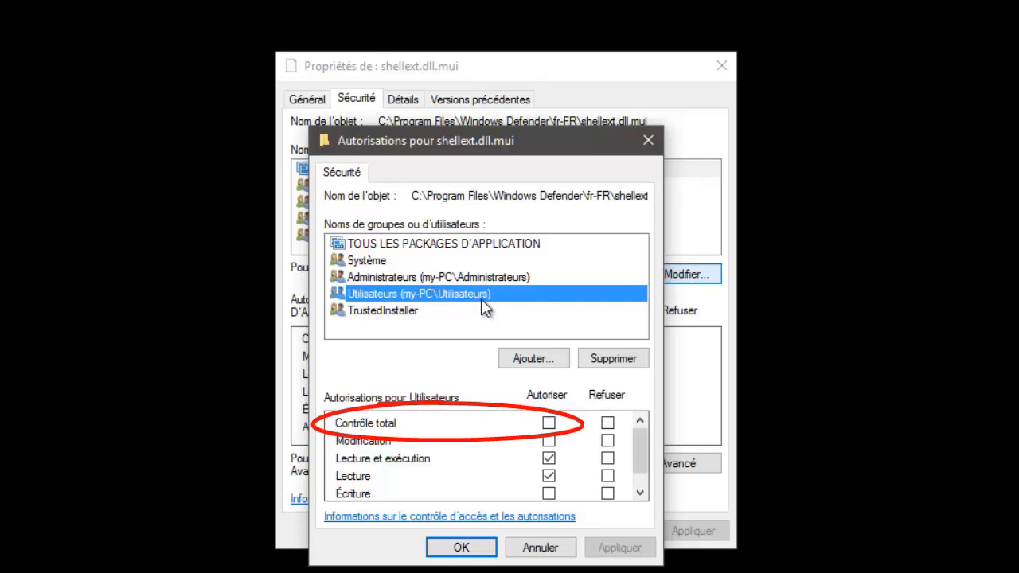
{"action": "left_click", "coordinate": [549, 423]}
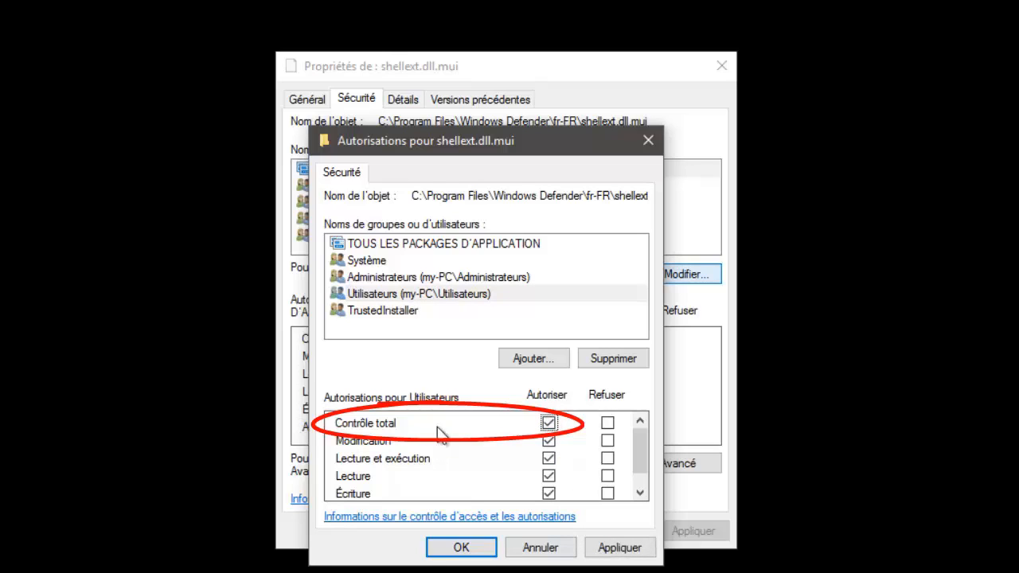
{"action": "left_click", "coordinate": [614, 547]}
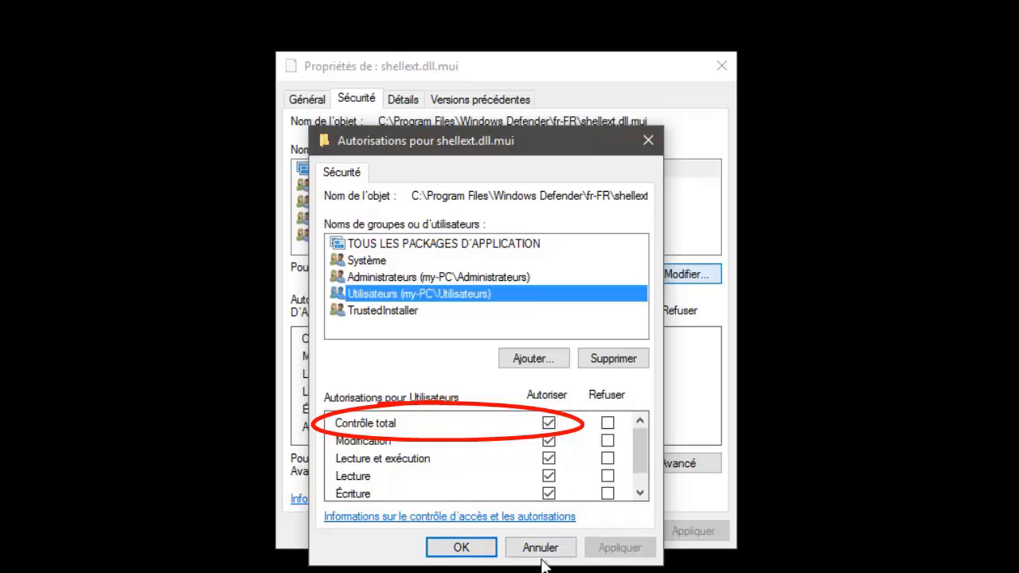
{"action": "left_click", "coordinate": [462, 548]}
{"action": "left_click", "coordinate": [534, 531]}
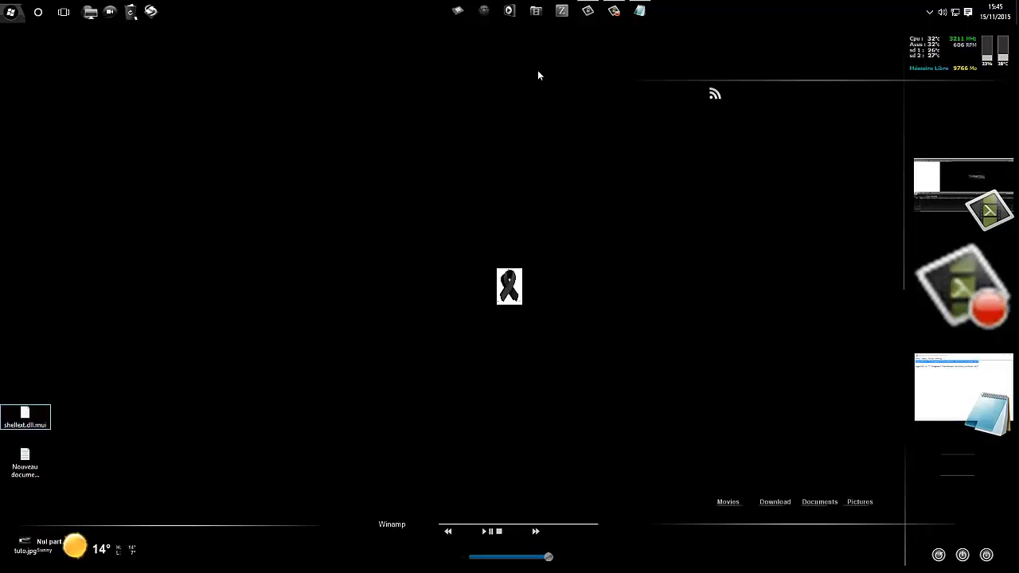
- Open the fr-FR folder inside Windows Defender under Programmes on the C: drive
{"action": "double_click", "coordinate": [435, 311]}
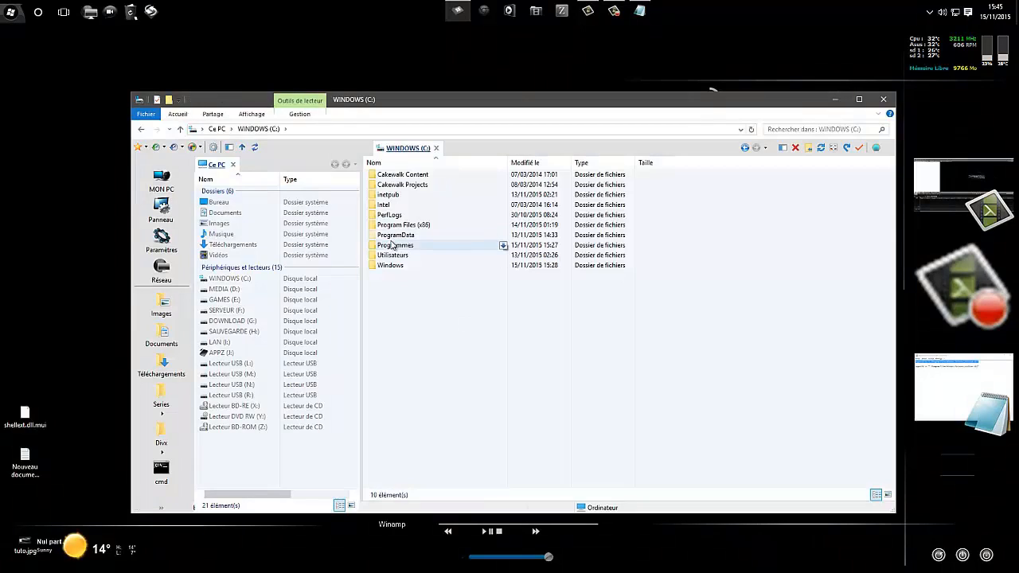
{"action": "double_click", "coordinate": [393, 245]}
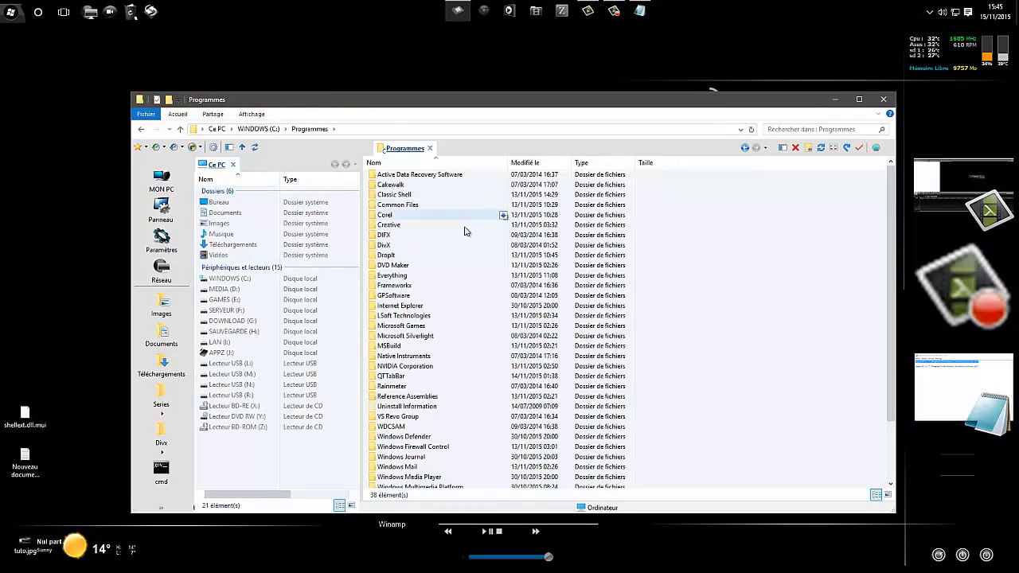
{"action": "scroll", "coordinate": [519, 283], "scroll_direction": "down", "scroll_amount": 3}
{"action": "double_click", "coordinate": [426, 368]}
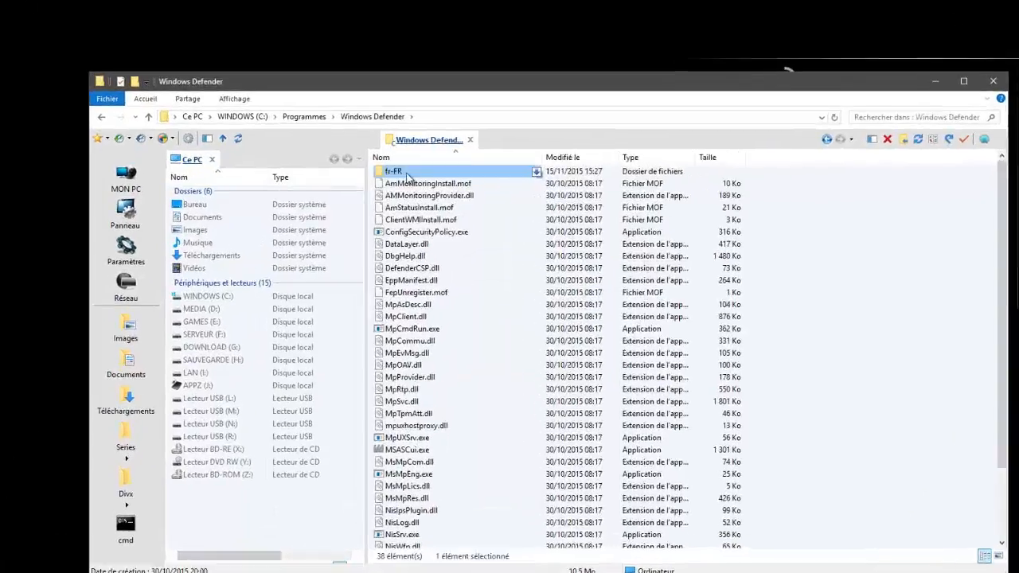
{"action": "double_click", "coordinate": [396, 177]}
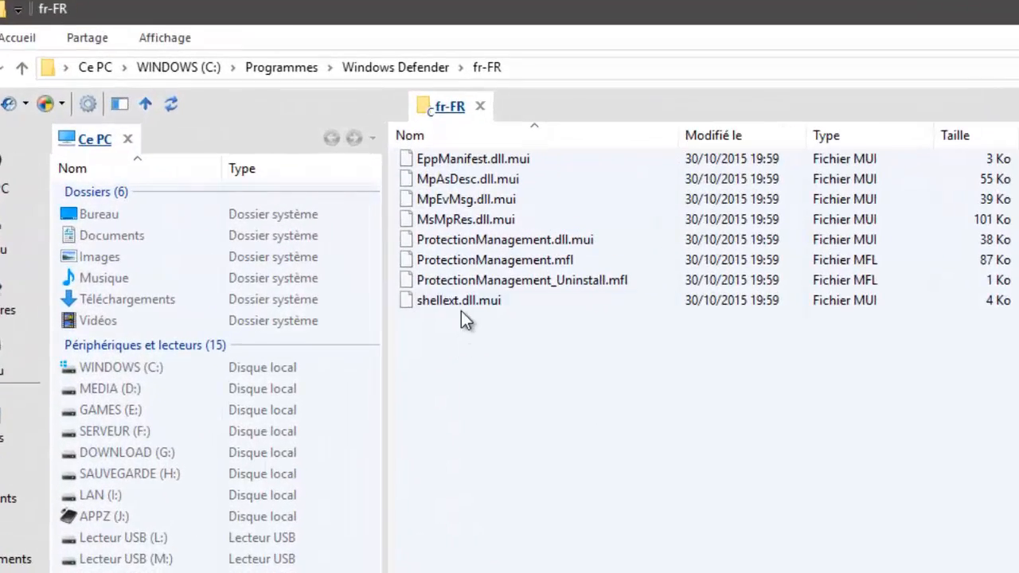
- Rename shellext.dll.mui in the fr-FR folder as shellext.dll.mui2, accepting the extension change
{"action": "right_click", "coordinate": [402, 240]}
{"action": "left_click", "coordinate": [522, 570]}
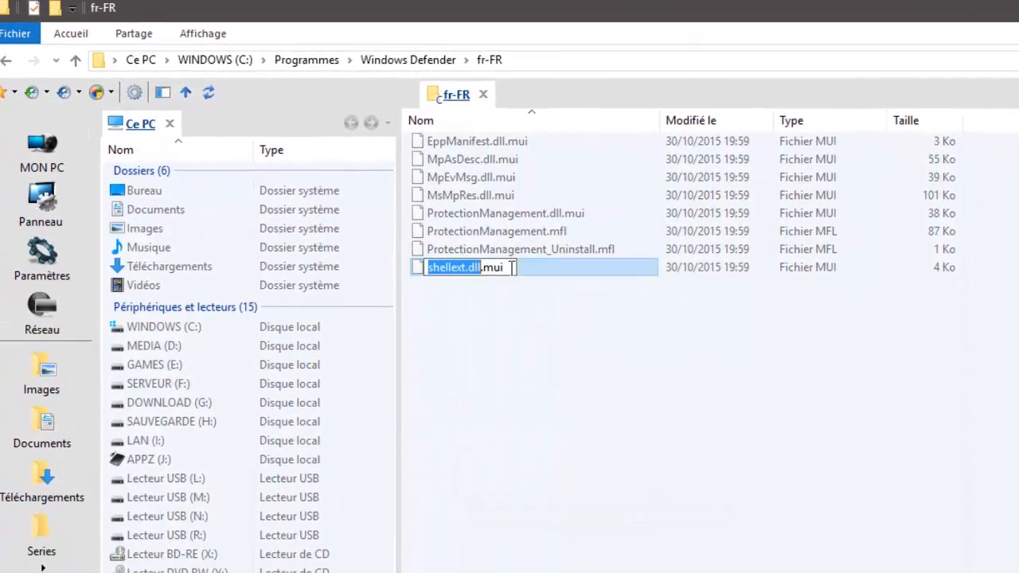
{"action": "key", "text": "End"}
{"action": "type", "text": "2"}
{"action": "key", "text": "Return"}
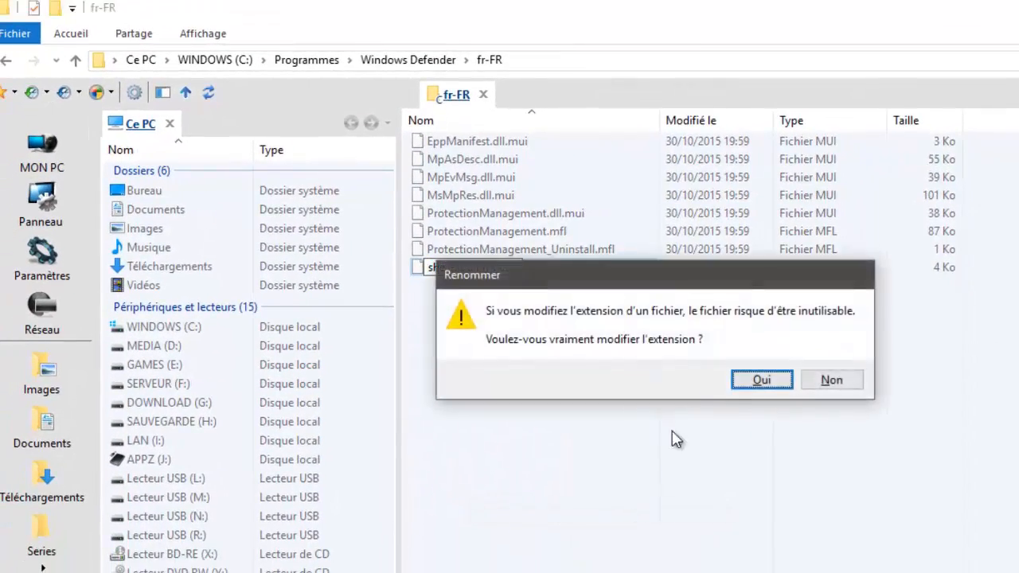
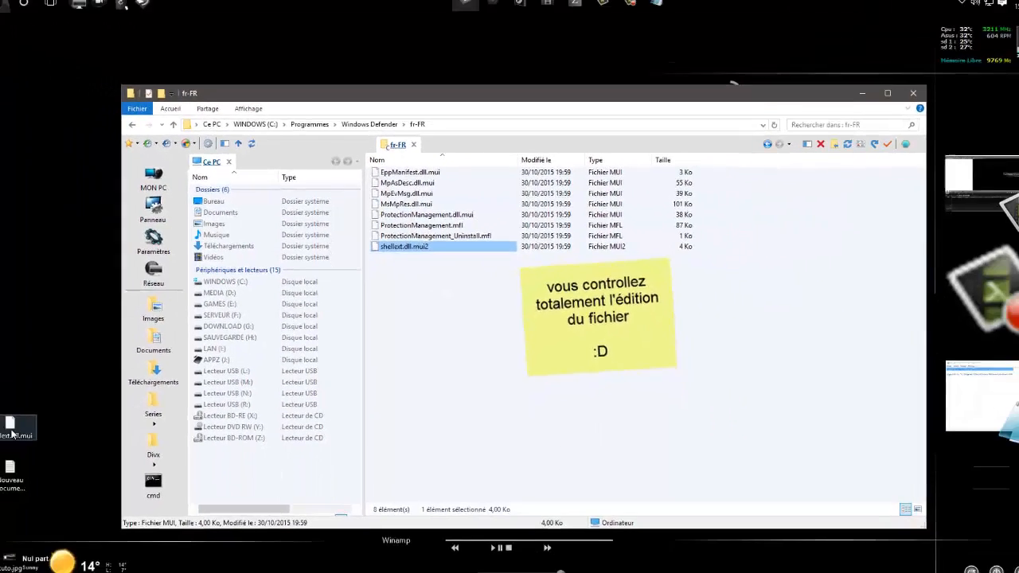
- Move the modified shellext.dll.mui from the desktop into the fr-FR folder with administrator rights
{"action": "left_click_drag", "start_coordinate": [25, 418], "coordinate": [585, 303]}
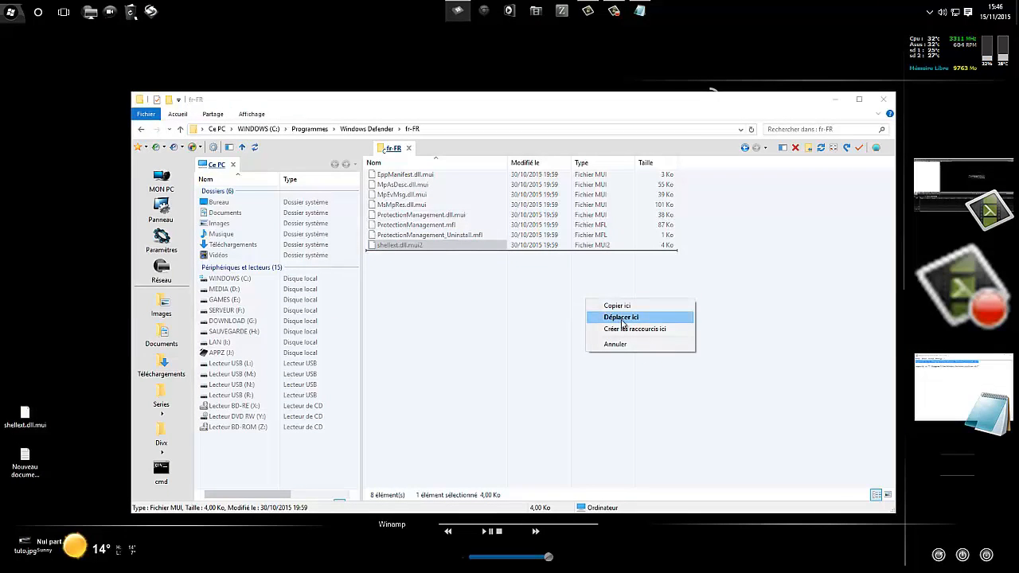
{"action": "left_click", "coordinate": [623, 319]}
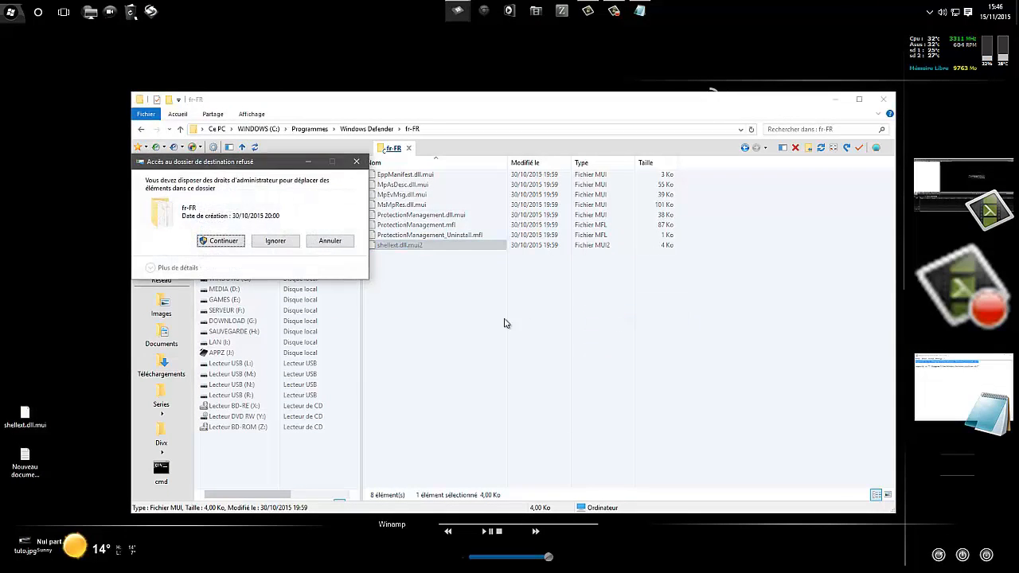
{"action": "left_click", "coordinate": [230, 242]}
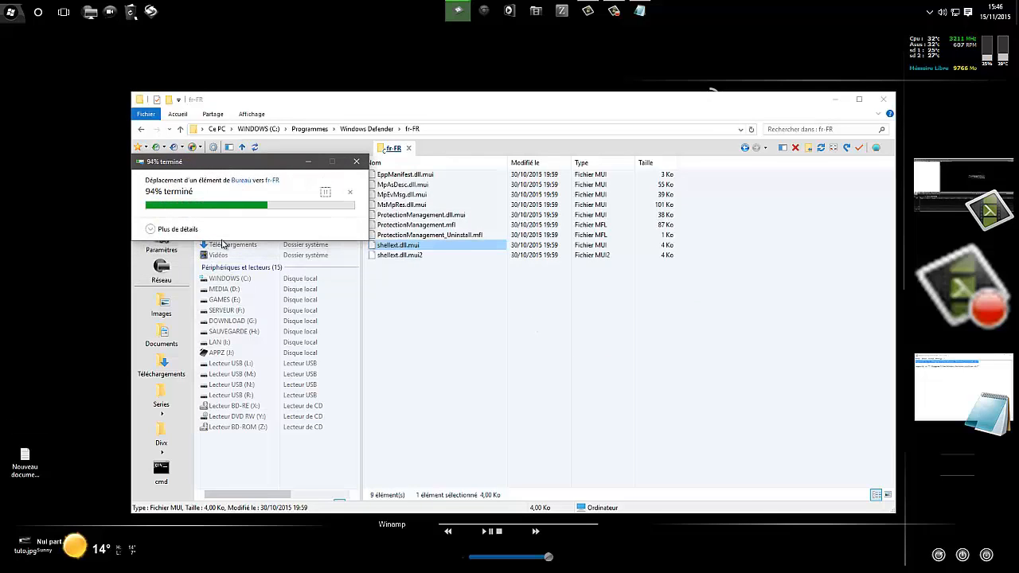
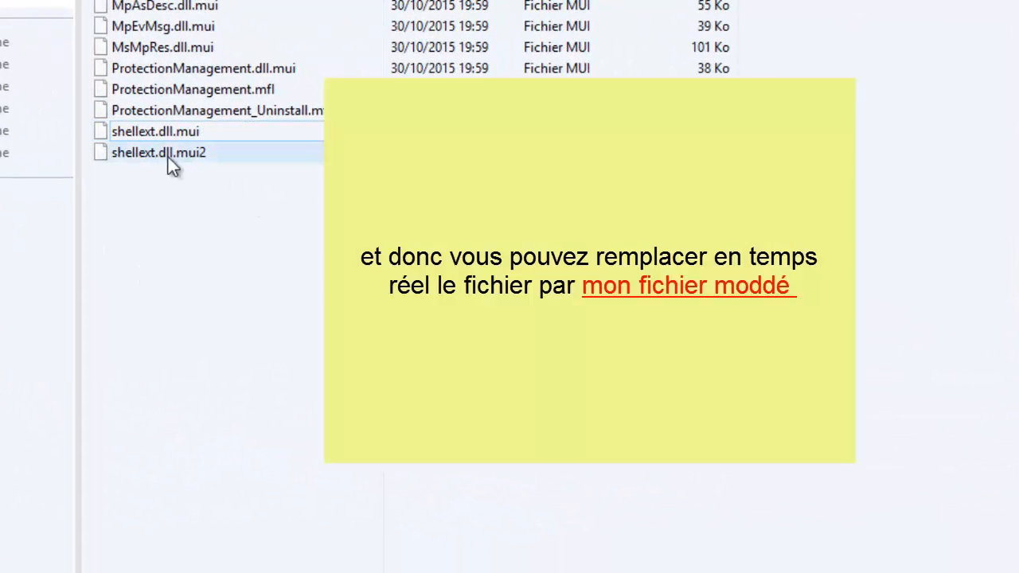
- Rename shellext.dll.mui2 as shellext.dll.mui-original with administrator rights
{"action": "right_click", "coordinate": [183, 153]}
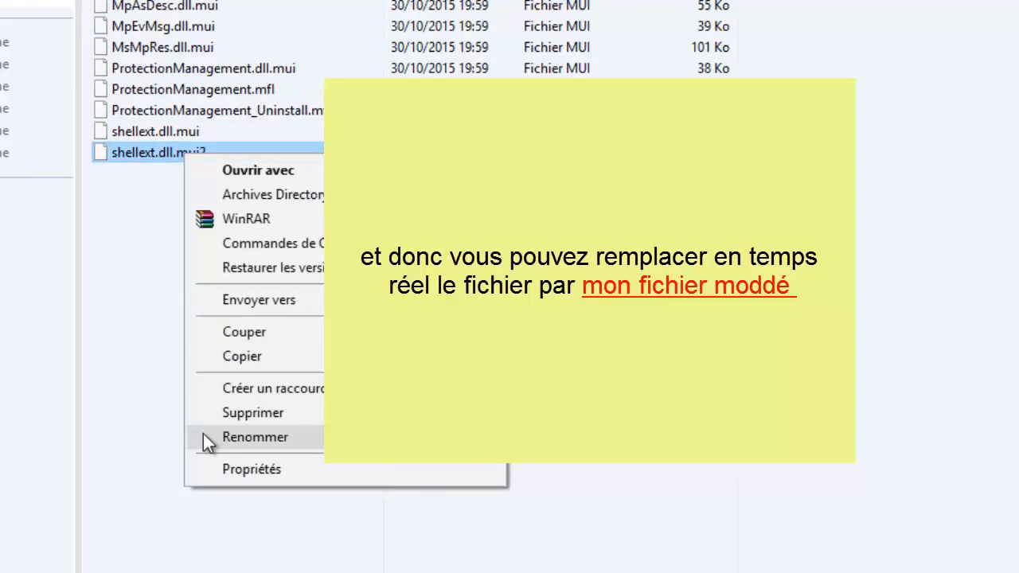
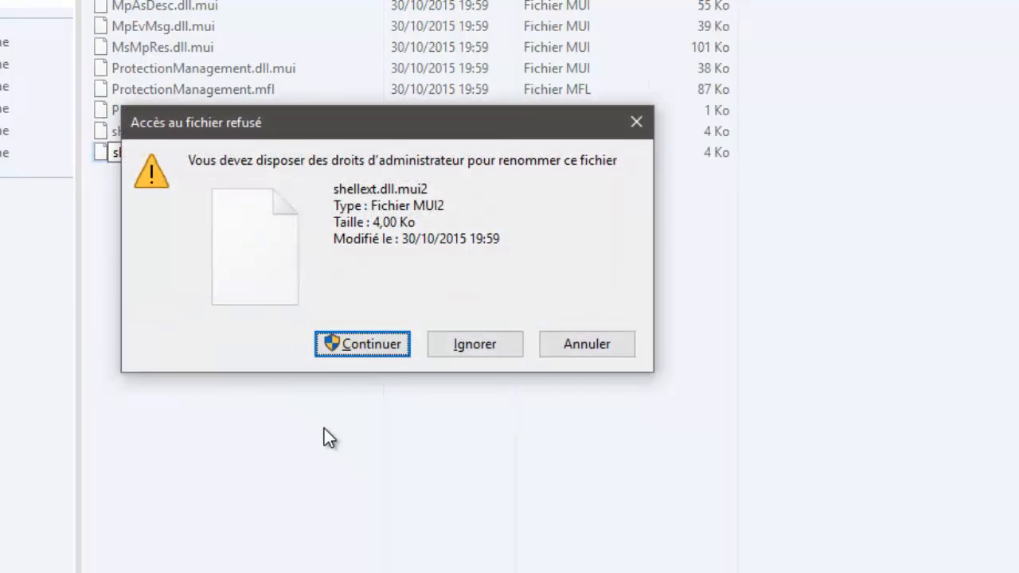
{"action": "left_click", "coordinate": [381, 336]}
{"action": "left_click", "coordinate": [382, 337]}
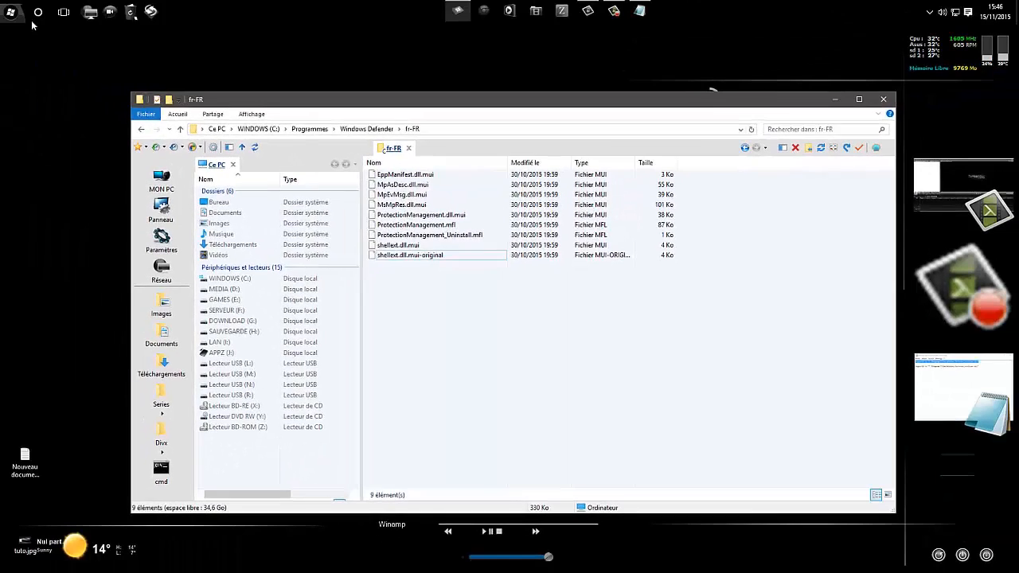
- Open an administrator command prompt and copy the regsvr32 /i command line from Nouveau document texte.txt
{"action": "right_click", "coordinate": [11, 11]}
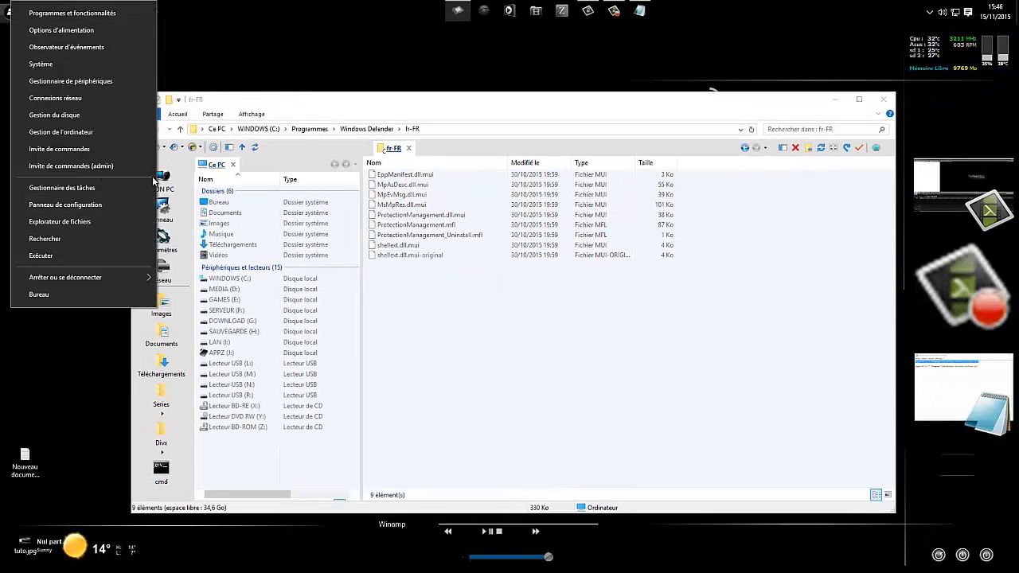
{"action": "key", "text": "Return"}
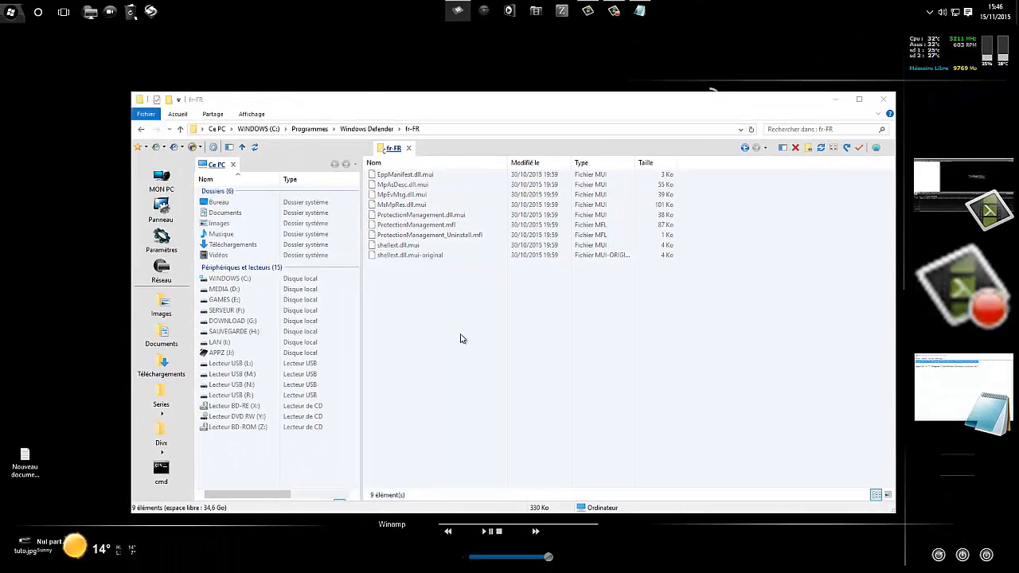
{"action": "left_click", "coordinate": [639, 11]}
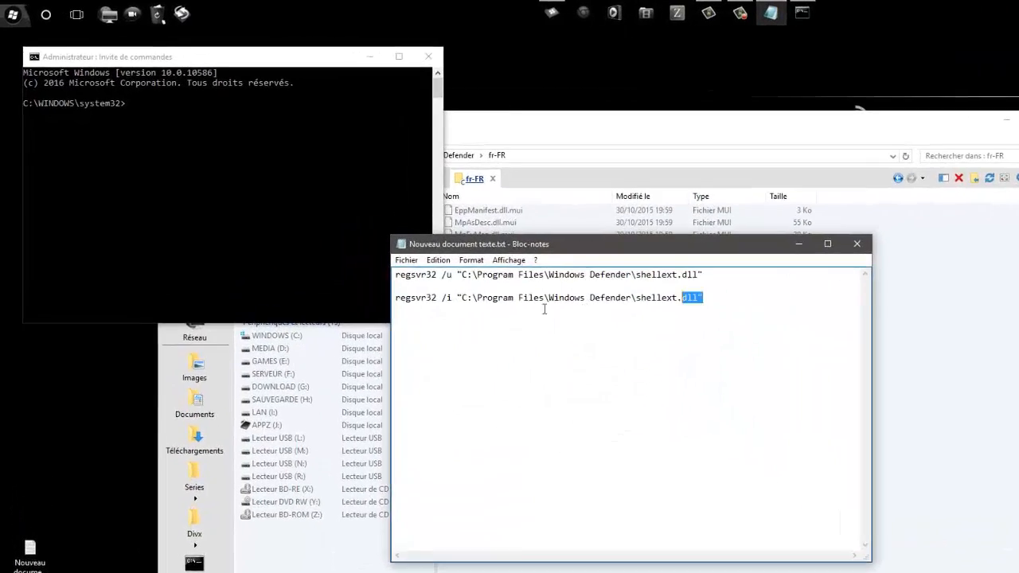
{"action": "left_click_drag", "start_coordinate": [545, 309], "coordinate": [396, 297]}
{"action": "right_click", "coordinate": [445, 296]}
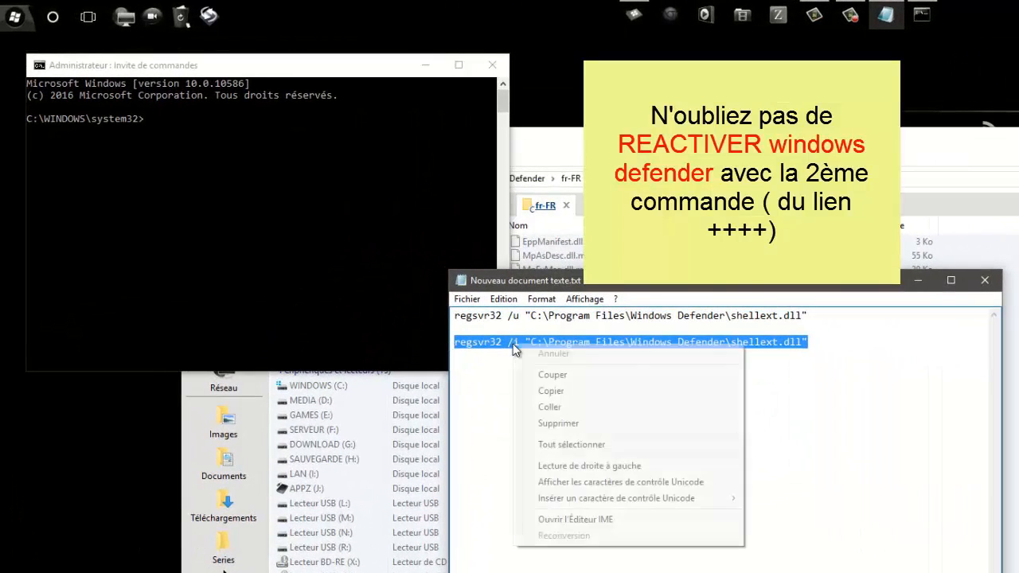
{"action": "left_click", "coordinate": [451, 340]}
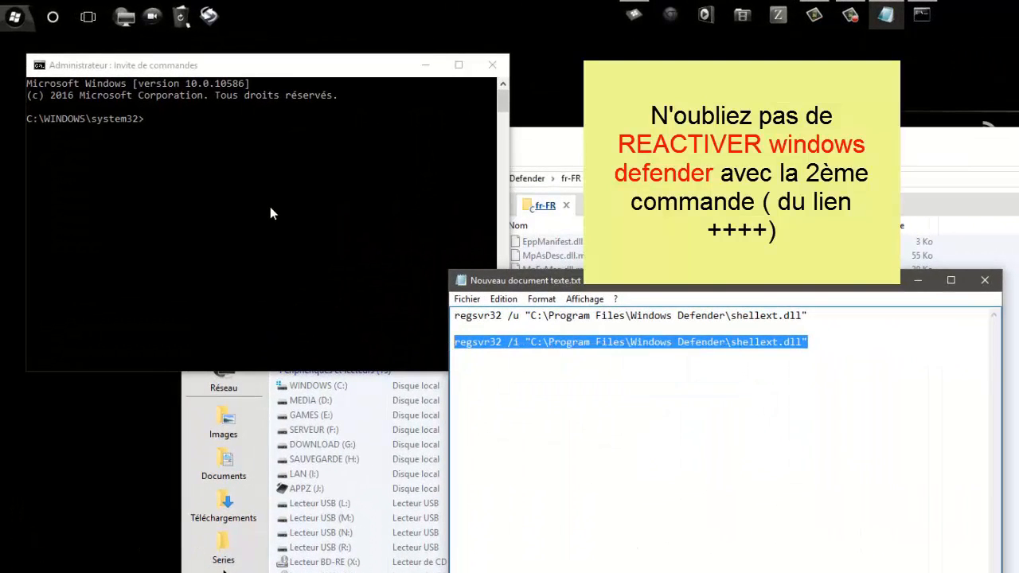
- Run regsvr32 /i "C:\Program Files\Windows Defender\shellext.dll", dismiss the RegSvr32 message and close the command prompt
{"action": "right_click", "coordinate": [269, 204]}
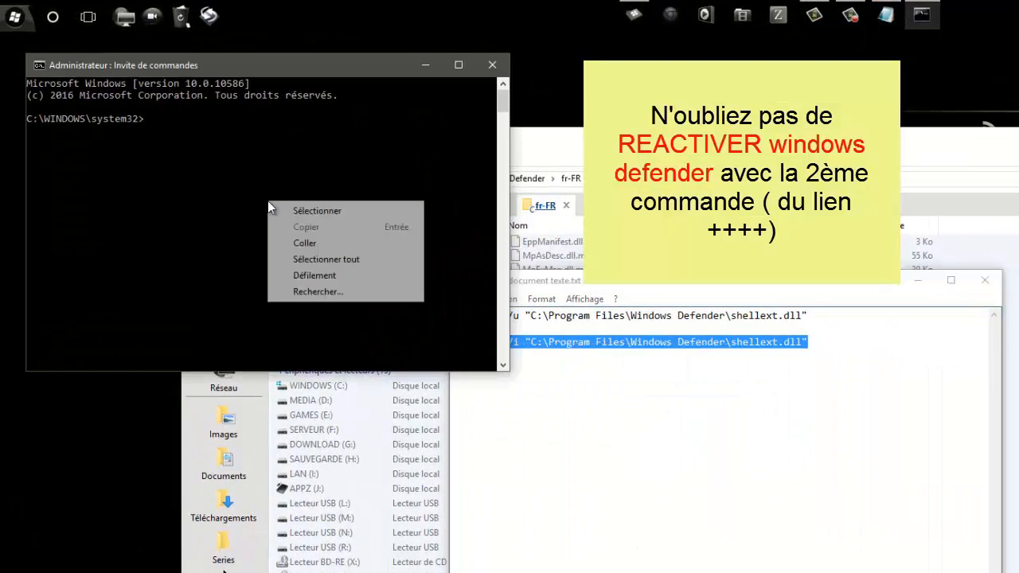
{"action": "left_click", "coordinate": [329, 242]}
{"action": "key", "text": "Return"}
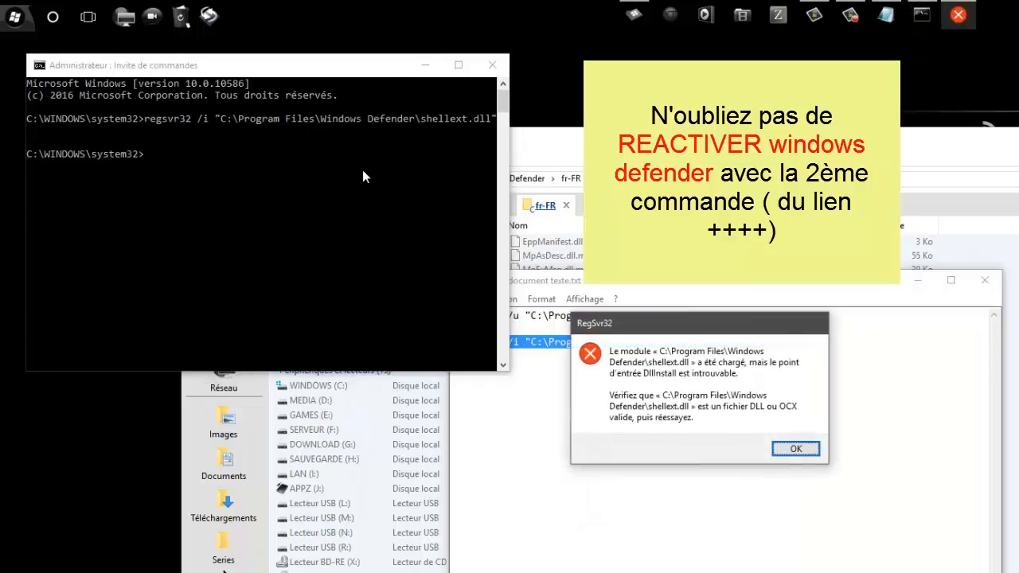
{"action": "left_click", "coordinate": [796, 448]}
{"action": "left_click", "coordinate": [491, 66]}
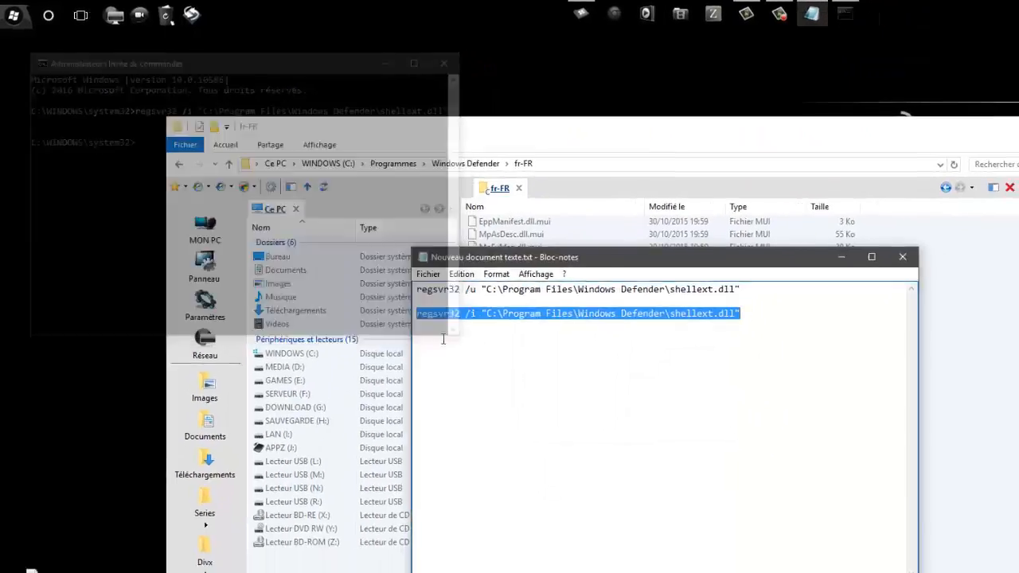
- Close the text document and the fr-FR folder, and check the Windows Defender scan entry offered for Nouveau document texte.txt
{"action": "left_click", "coordinate": [28, 474]}
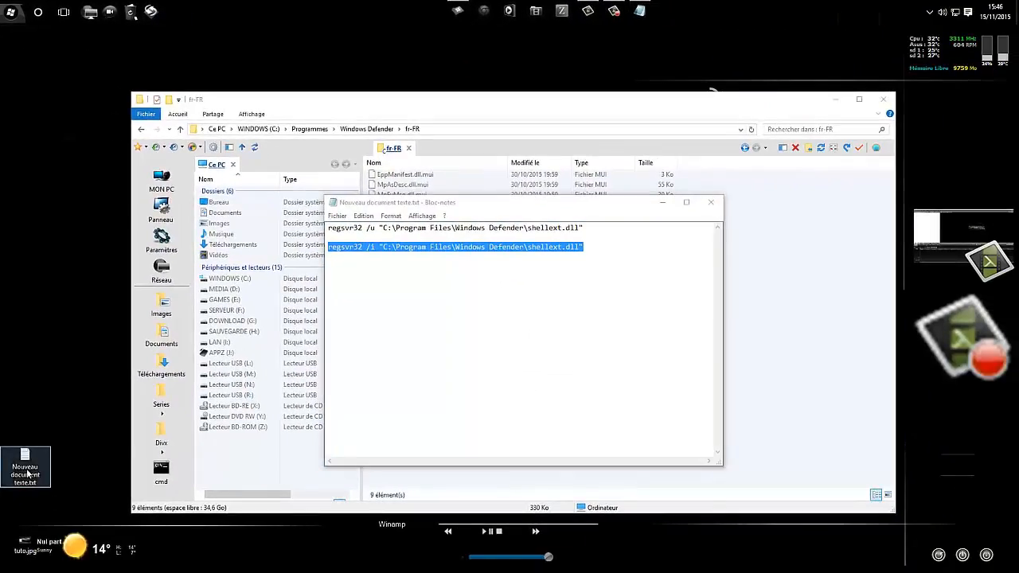
{"action": "right_click", "coordinate": [28, 474]}
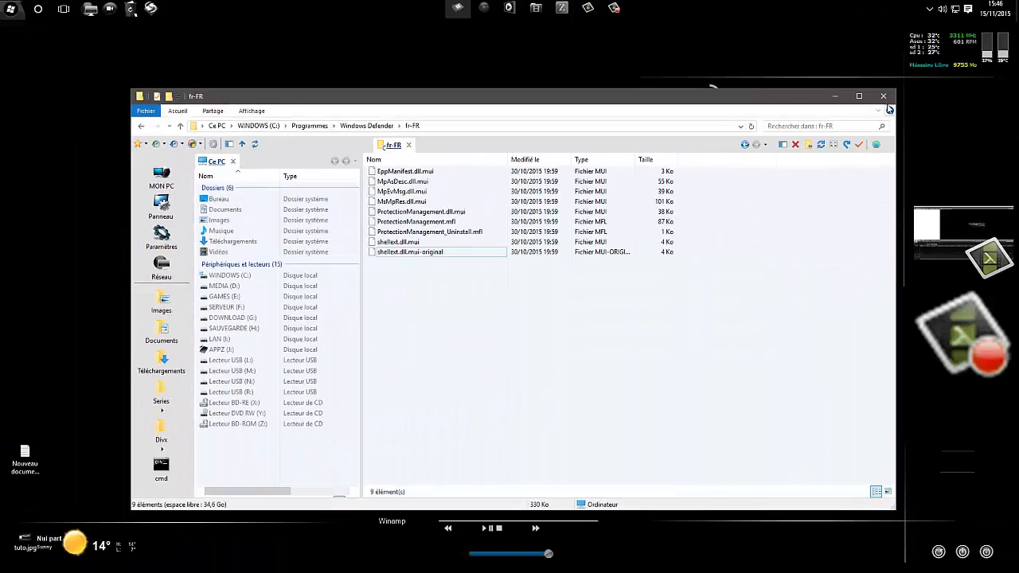
{"action": "left_click", "coordinate": [883, 96]}
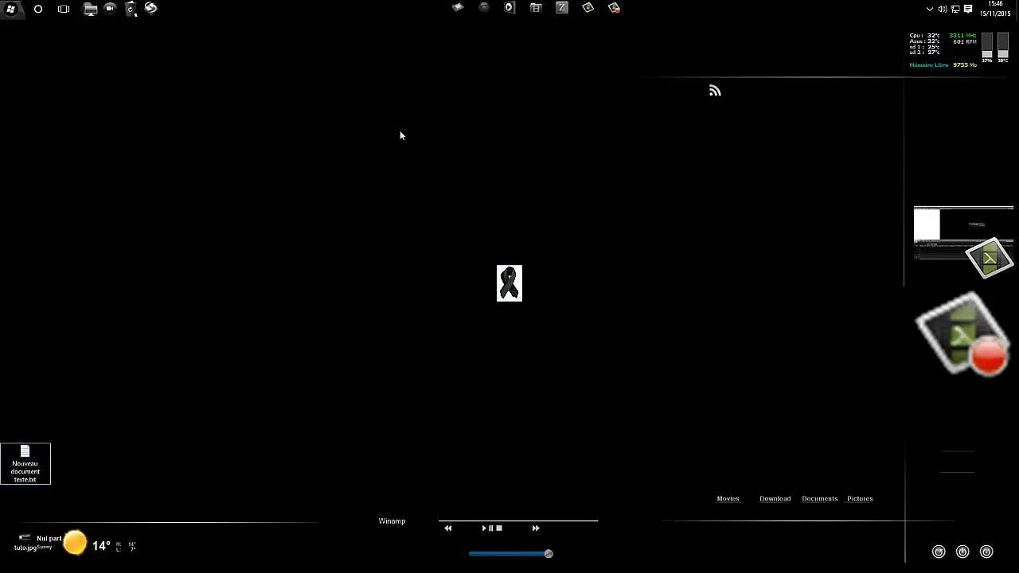
{"action": "left_click", "coordinate": [20, 478]}
{"action": "right_click", "coordinate": [15, 465]}
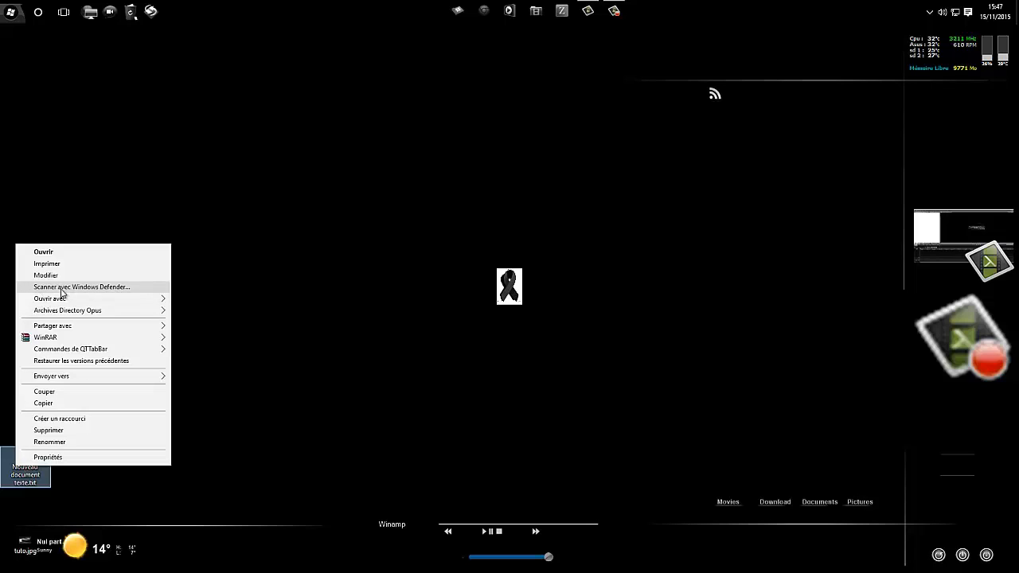
{"action": "left_click", "coordinate": [410, 163]}
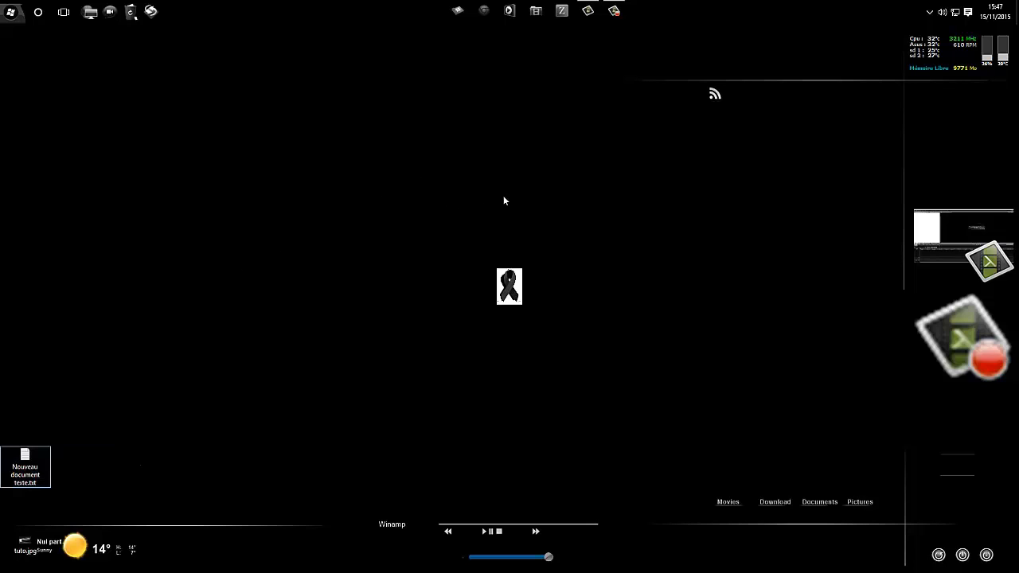